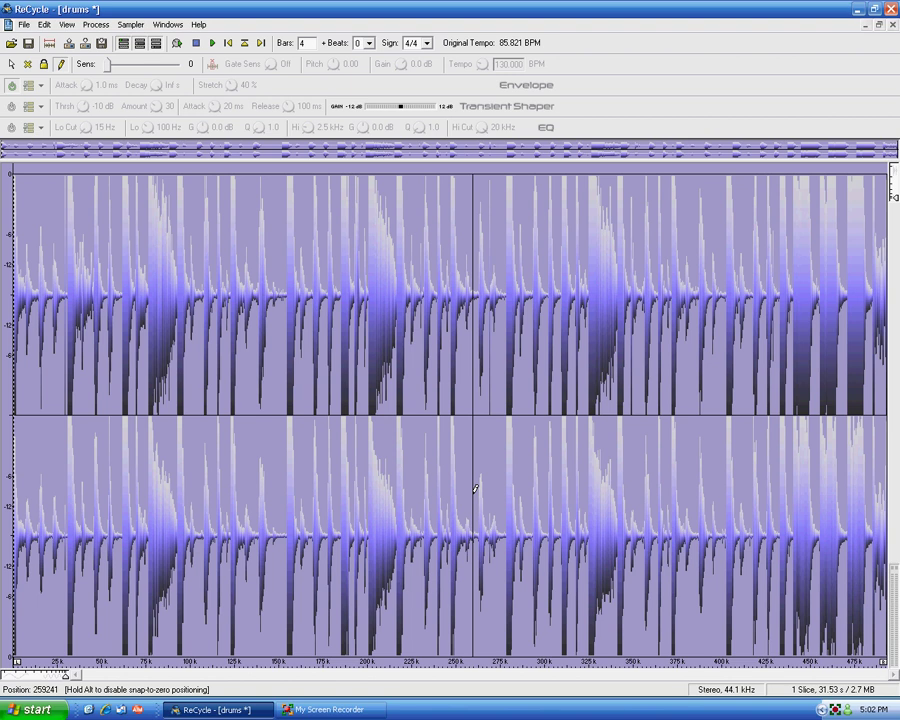
# Play back the drums loop twice, stopping it each time, to listen to the unsliced beat.
pyautogui.click(449, 395)
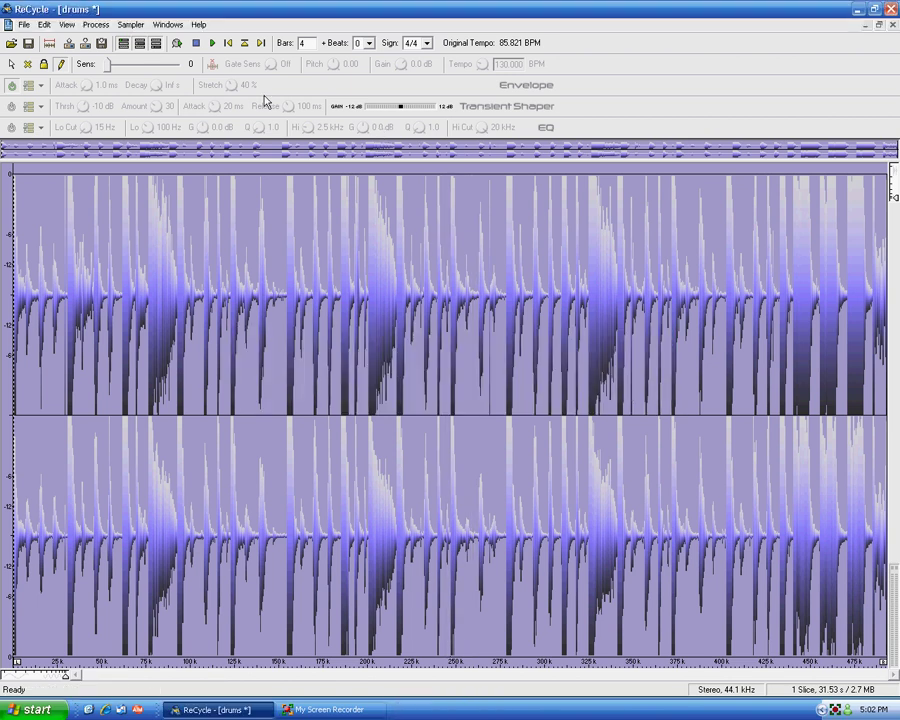
pyautogui.click(213, 45)
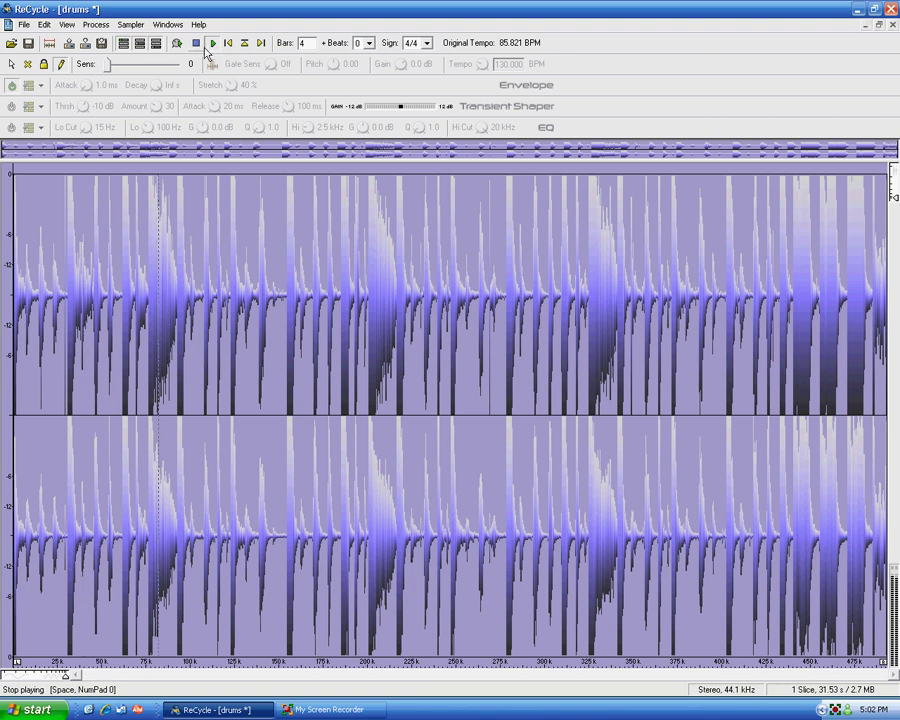
pyautogui.click(199, 46)
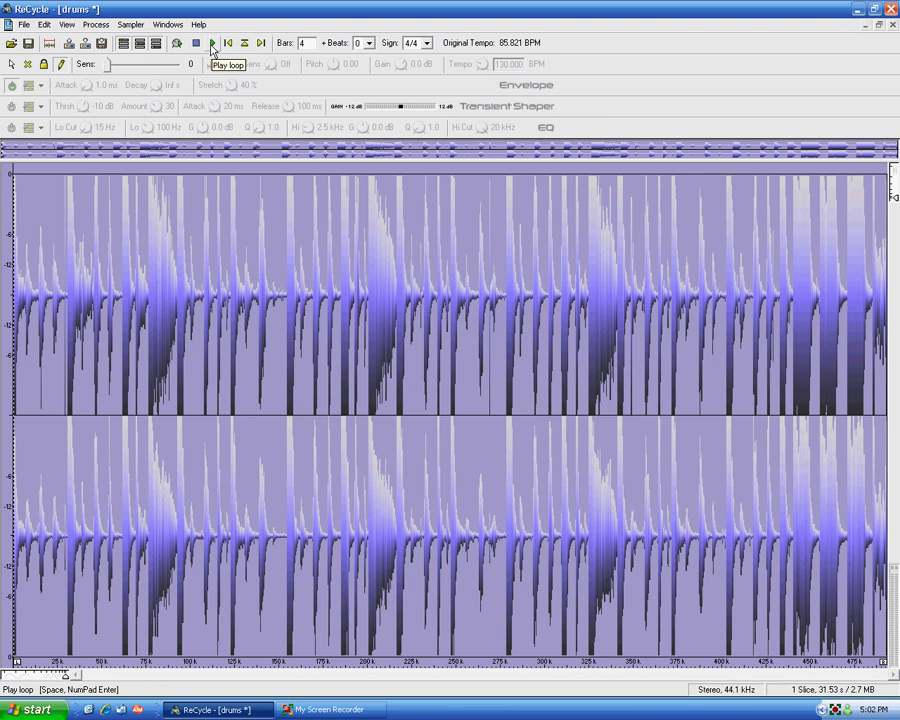
pyautogui.click(212, 47)
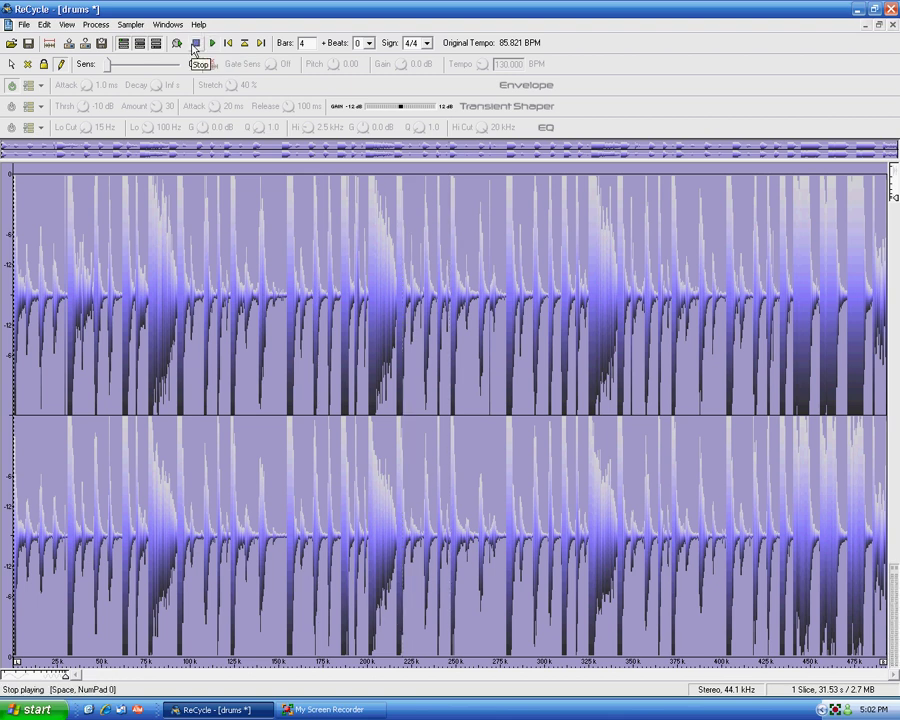
pyautogui.click(195, 50)
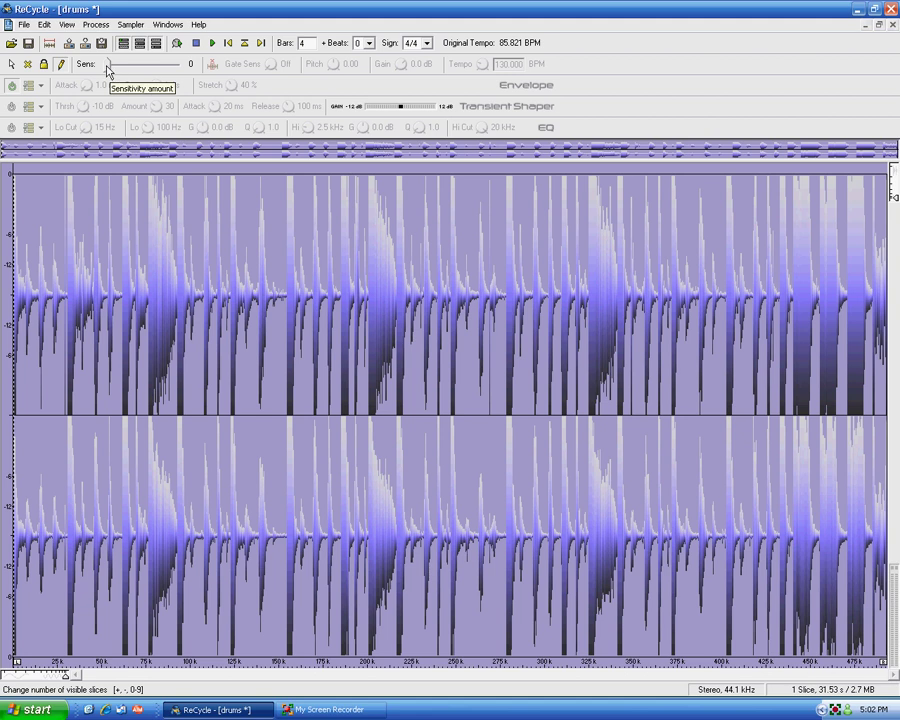
# Raise the drums loop's slice sensitivity to 78 and further to 96, and inspect the slice markers up close.
pyautogui.click(108, 68)
pyautogui.moveTo(108, 68); pyautogui.dragTo(166, 73)
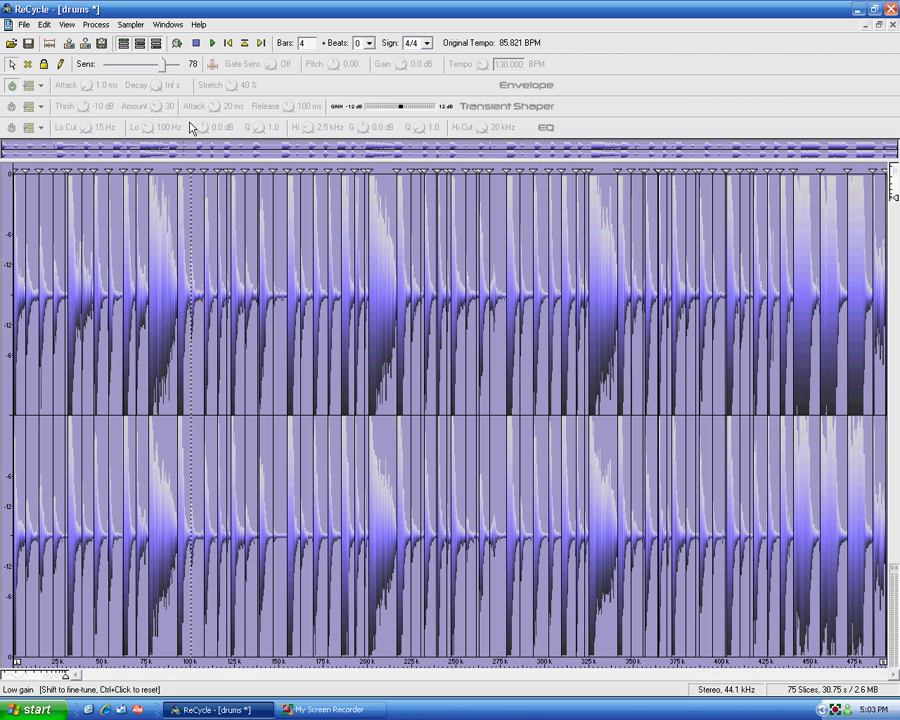
pyautogui.moveTo(162, 63); pyautogui.dragTo(178, 63)
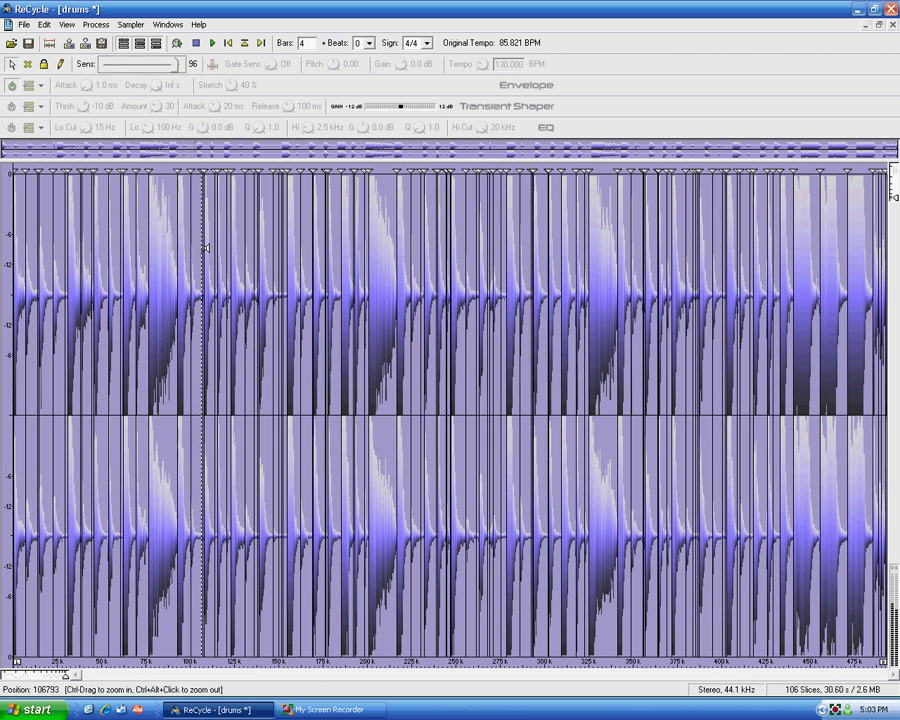
pyautogui.keyDown('ctrl'); pyautogui.click(308, 296); pyautogui.keyUp('ctrl')
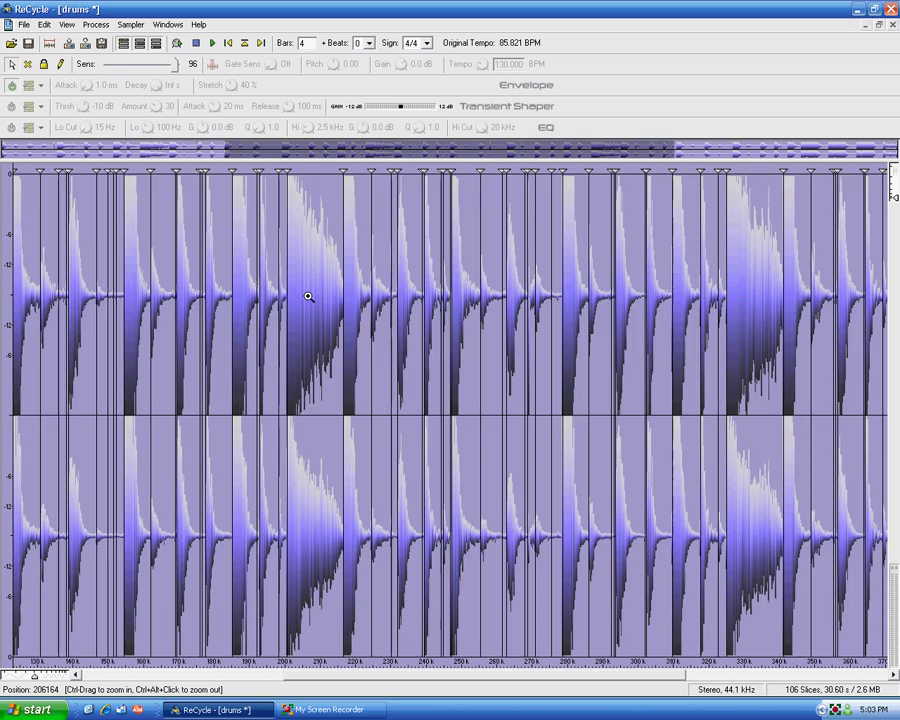
pyautogui.keyDown('ctrl'); pyautogui.click(308, 296); pyautogui.keyUp('ctrl')
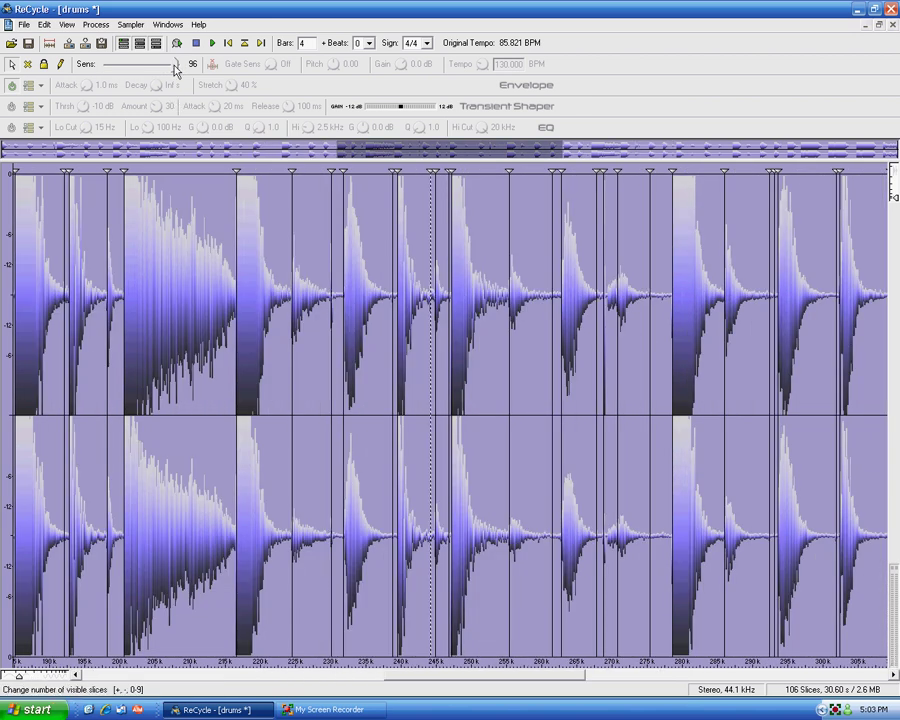
# Lower the drums loop's slice sensitivity in stages to 83, 19 and 0, removing the detected slices.
pyautogui.moveTo(175, 66); pyautogui.dragTo(134, 66)
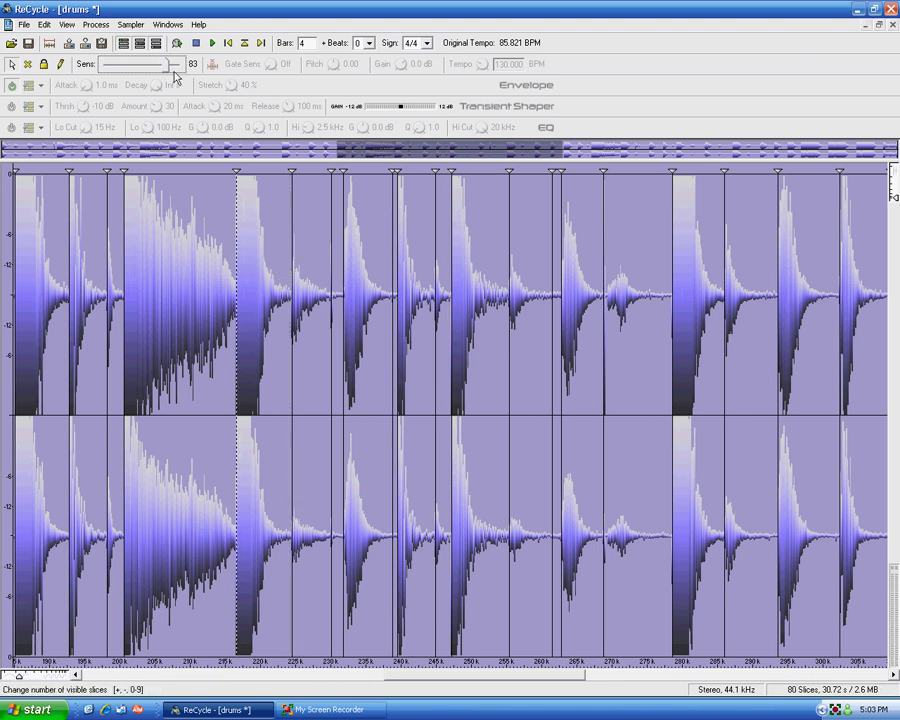
pyautogui.moveTo(175, 75); pyautogui.dragTo(118, 70)
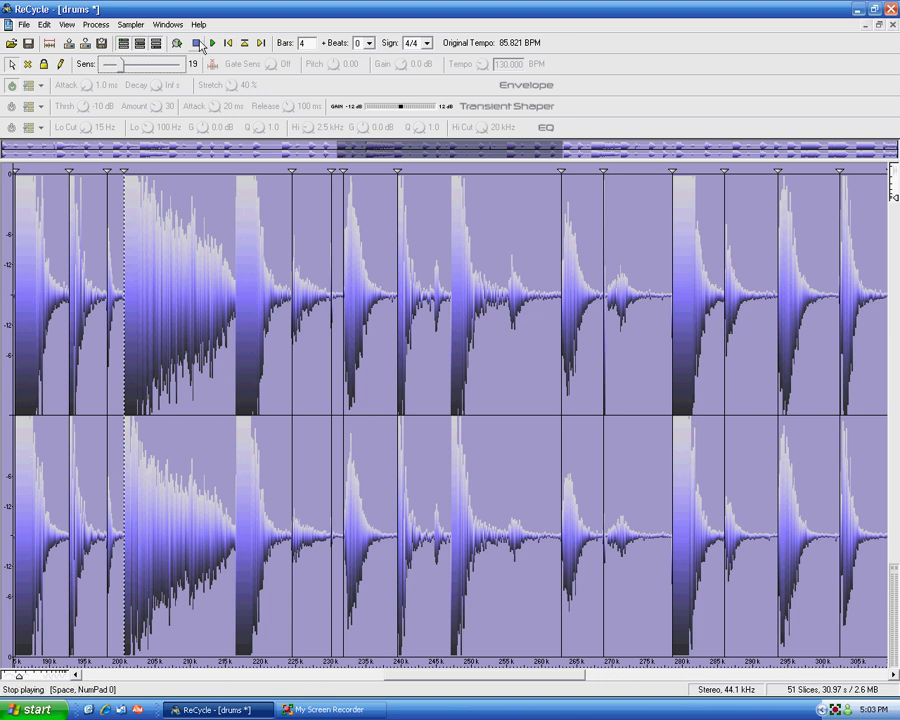
pyautogui.moveTo(119, 66)
pyautogui.mouseDown()
pyautogui.moveTo(155, 68)
pyautogui.moveTo(99, 66)
pyautogui.mouseUp()
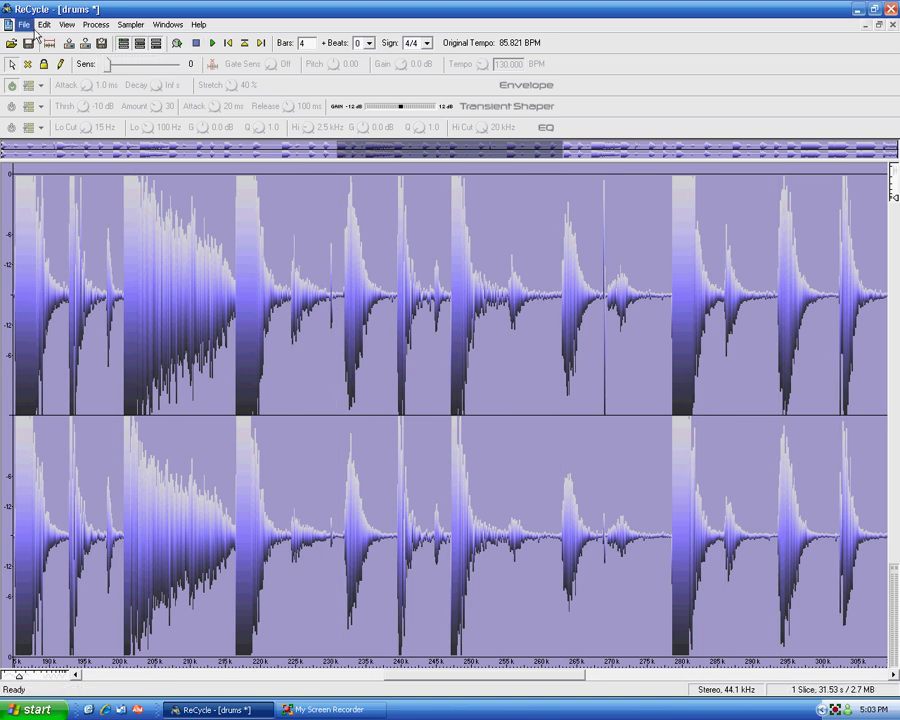
# Open the sound file "A song for Donny" from the Loops folder and listen to its playback.
pyautogui.click(23, 24)
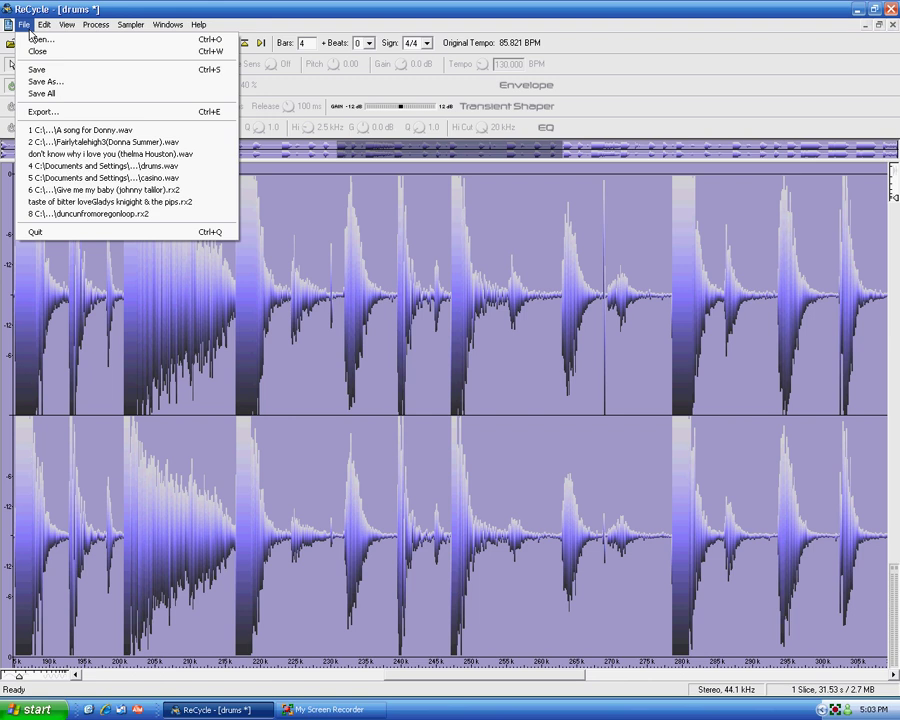
pyautogui.click(30, 38)
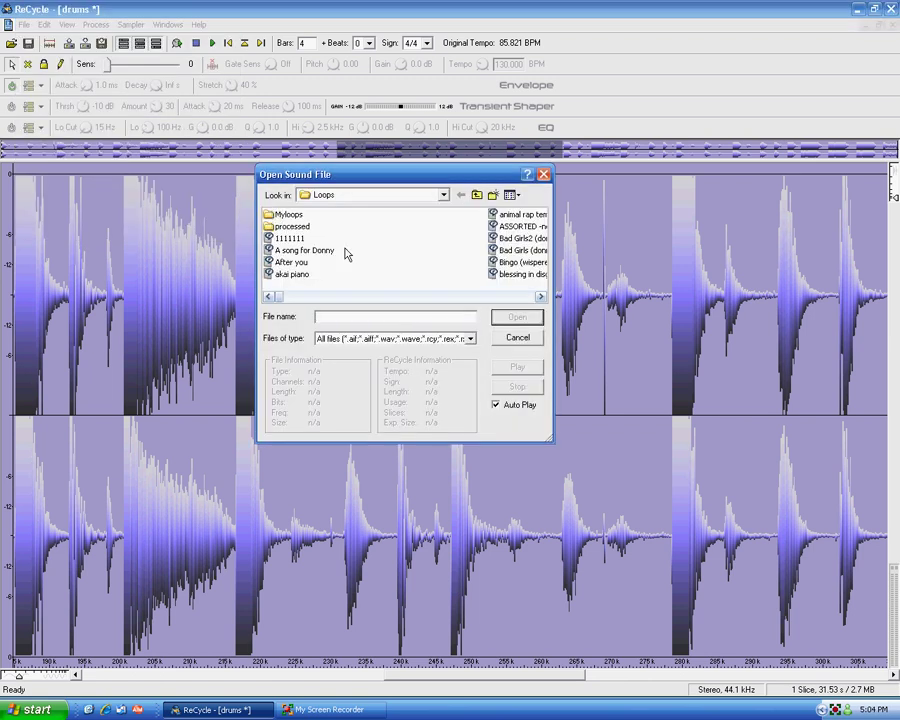
pyautogui.doubleClick(333, 252)
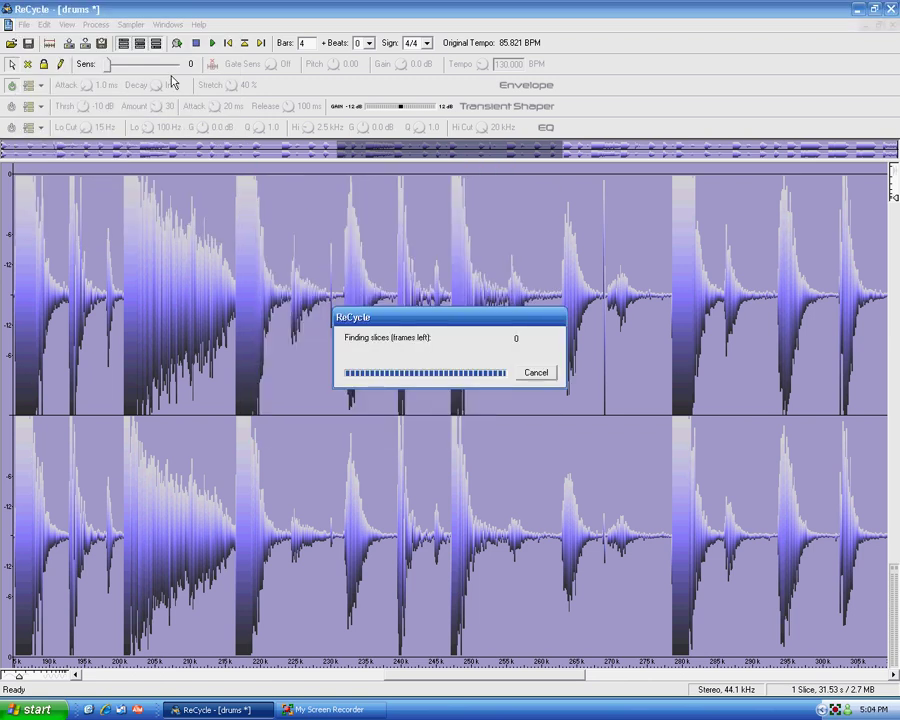
pyautogui.click(475, 387)
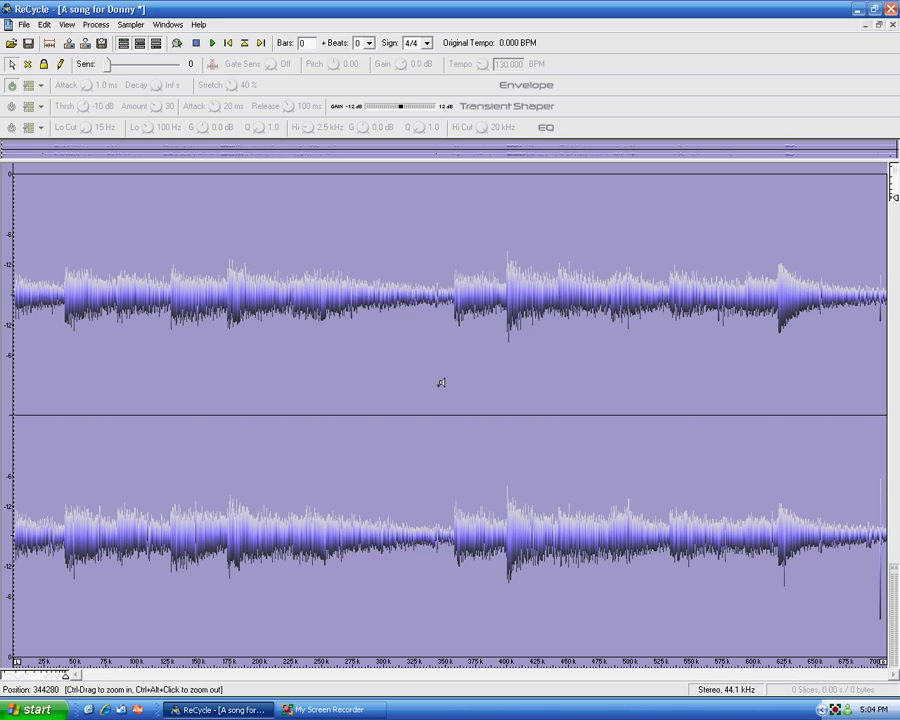
pyautogui.press('space')
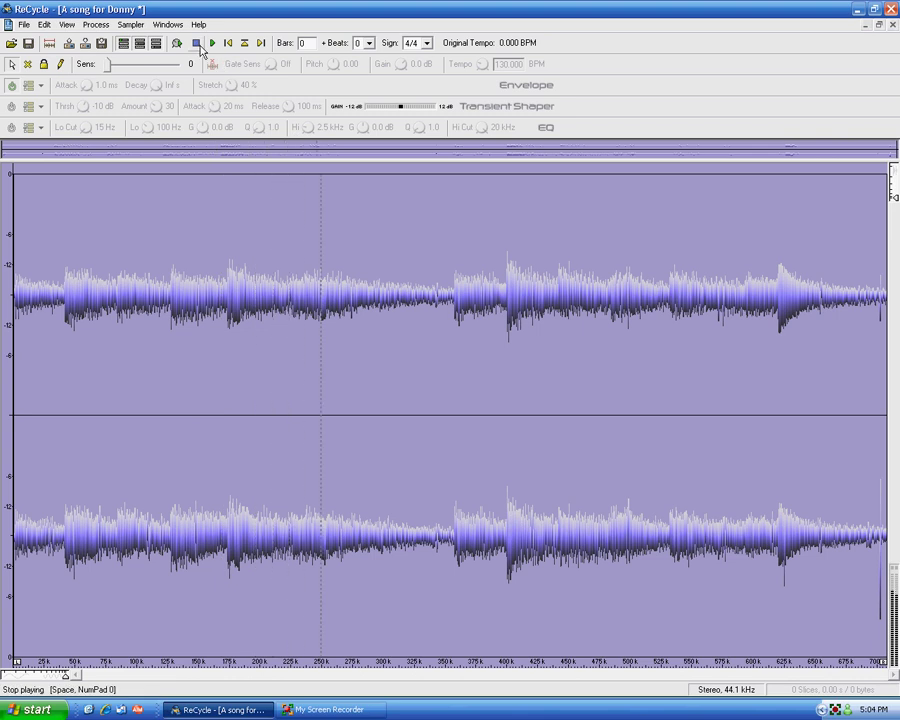
pyautogui.click(200, 47)
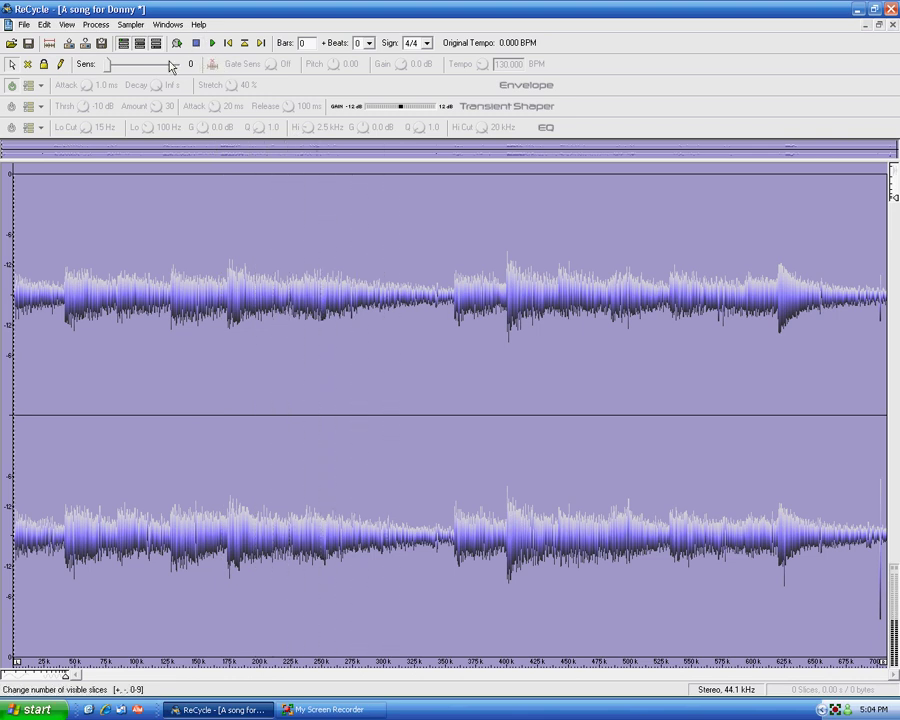
# Set the song's slice sensitivity to 66, audition individual slices and stop playback.
pyautogui.moveTo(107, 66); pyautogui.dragTo(153, 64)
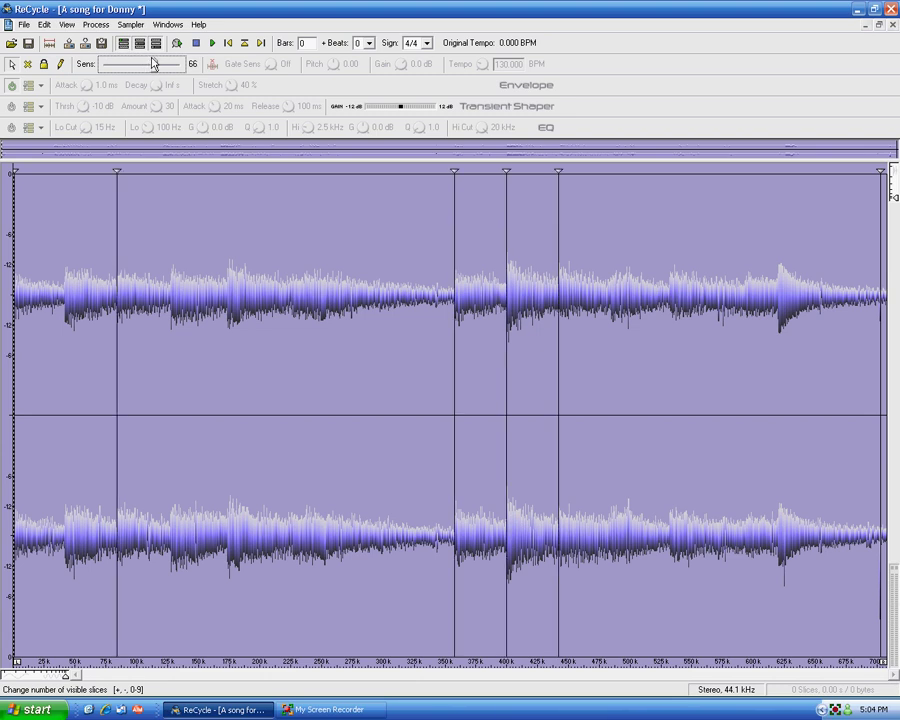
pyautogui.click(499, 347)
pyautogui.click(165, 231)
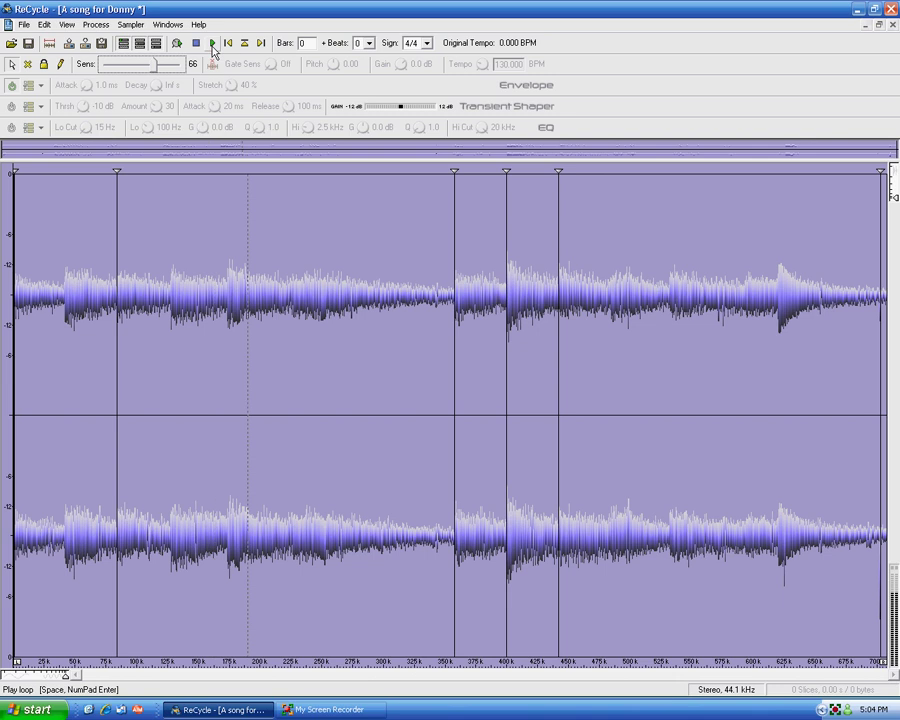
pyautogui.click(198, 44)
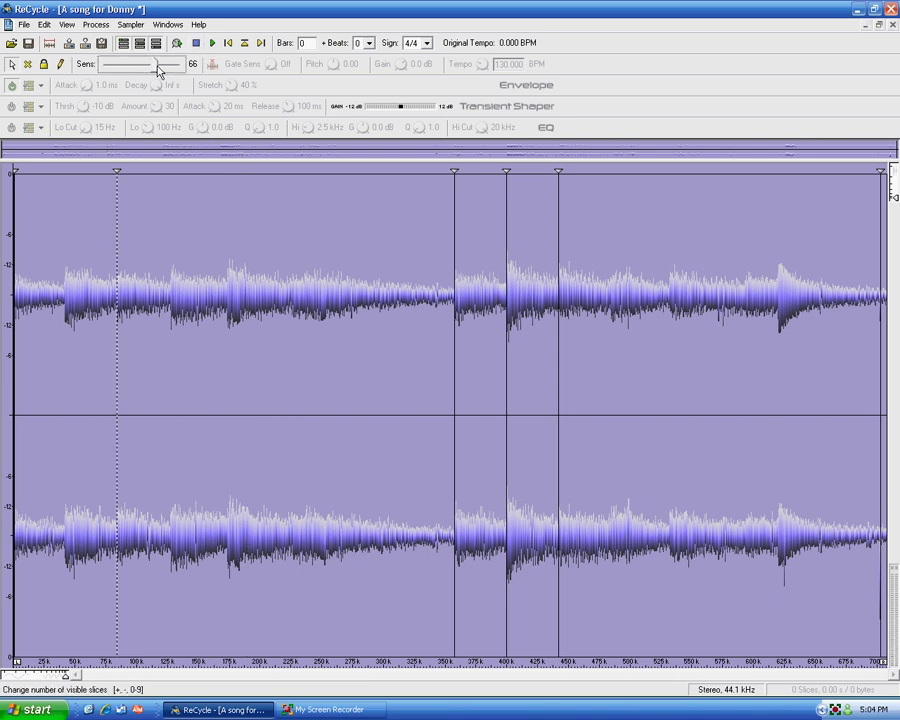
# Try a slice sensitivity of 80 on the song, stop playback and reset the sensitivity to 0.
pyautogui.moveTo(155, 64); pyautogui.dragTo(166, 68)
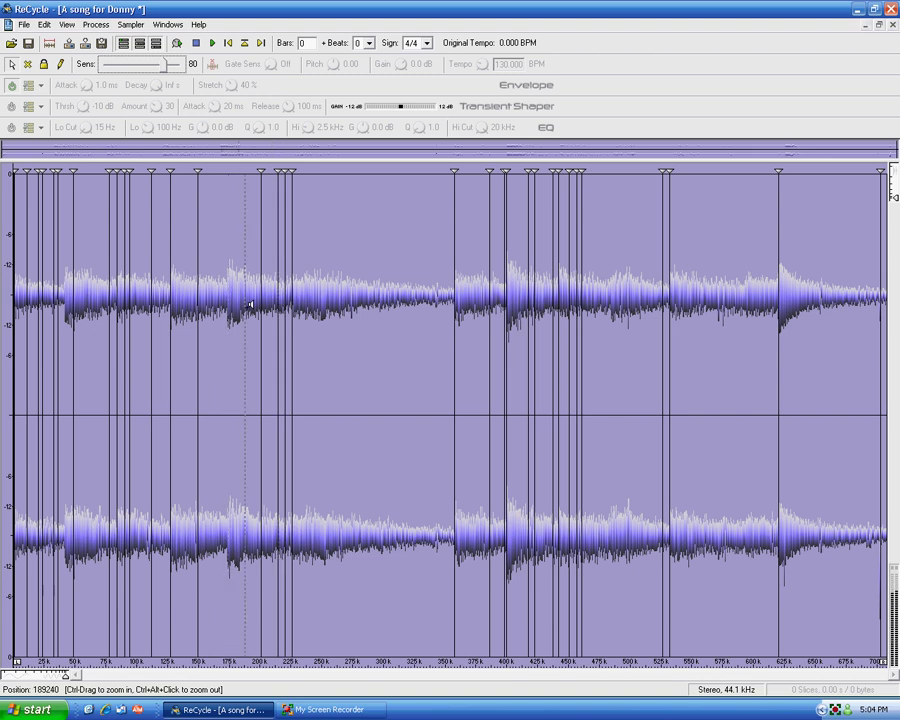
pyautogui.click(196, 44)
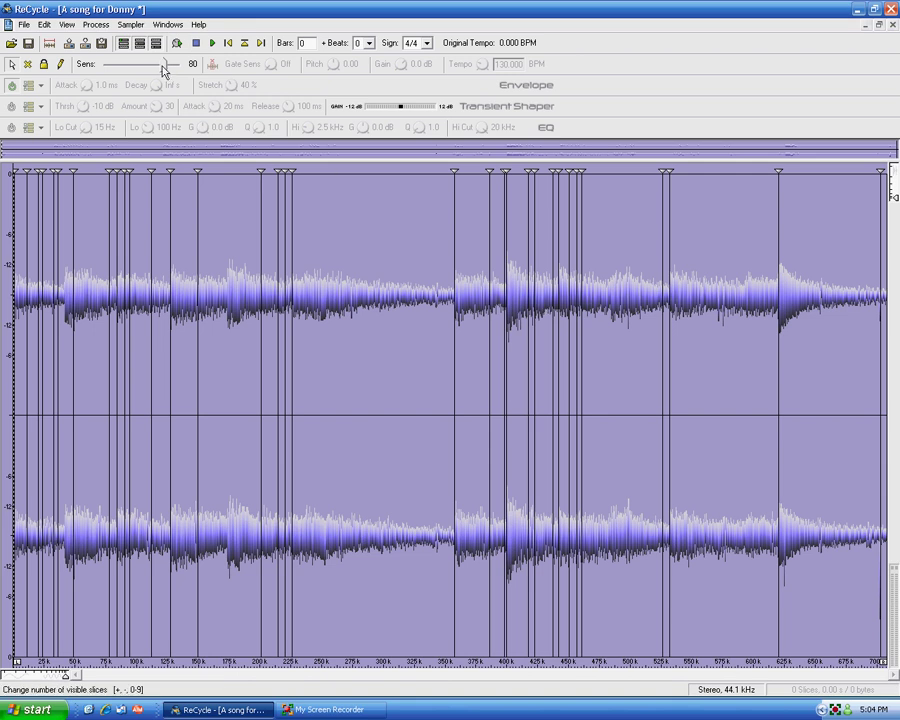
pyautogui.moveTo(166, 67); pyautogui.dragTo(38, 68)
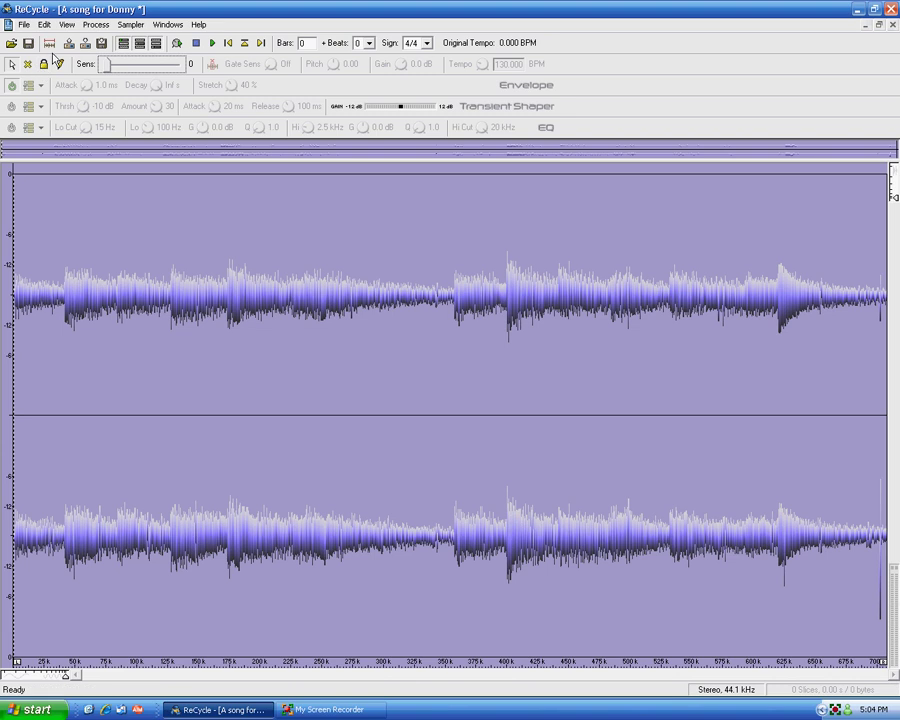
# Show the grid over the song with a loop length of 1 bar and add slices at the grid lines.
pyautogui.click(50, 28)
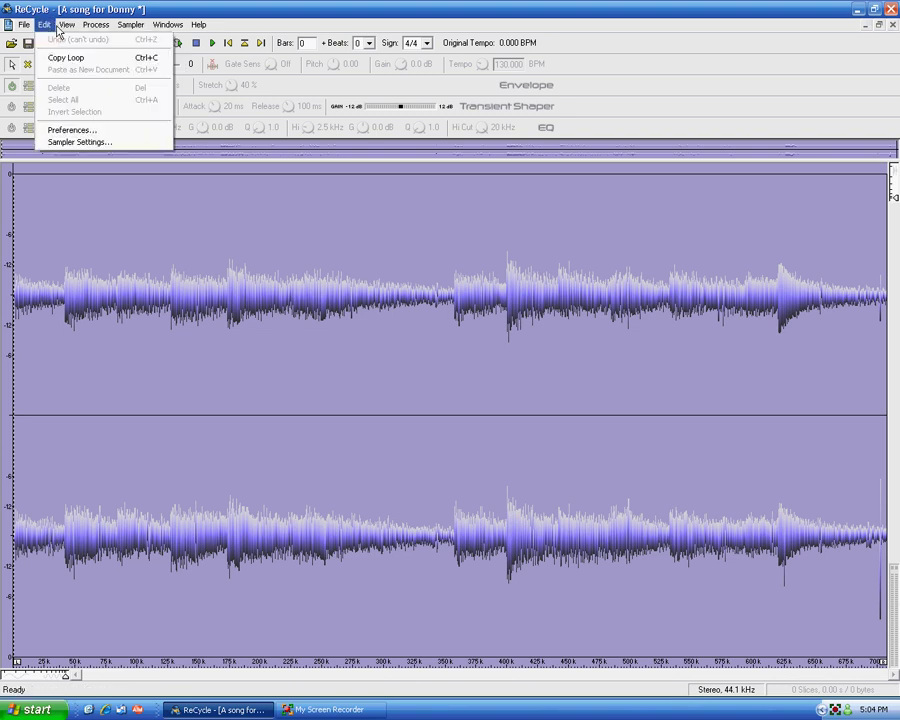
pyautogui.moveTo(62, 31)
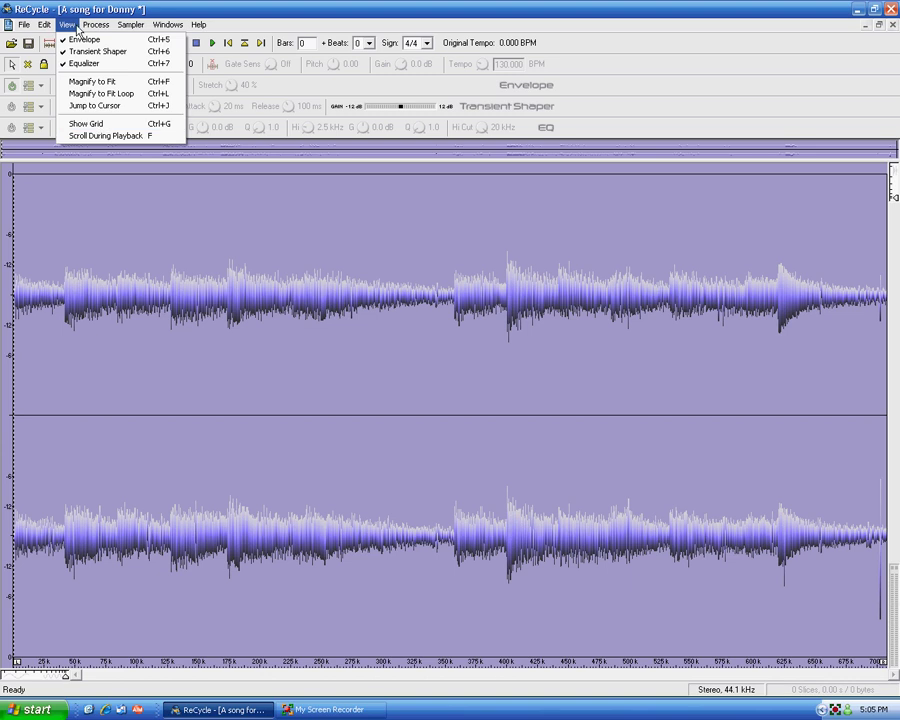
pyautogui.click(90, 124)
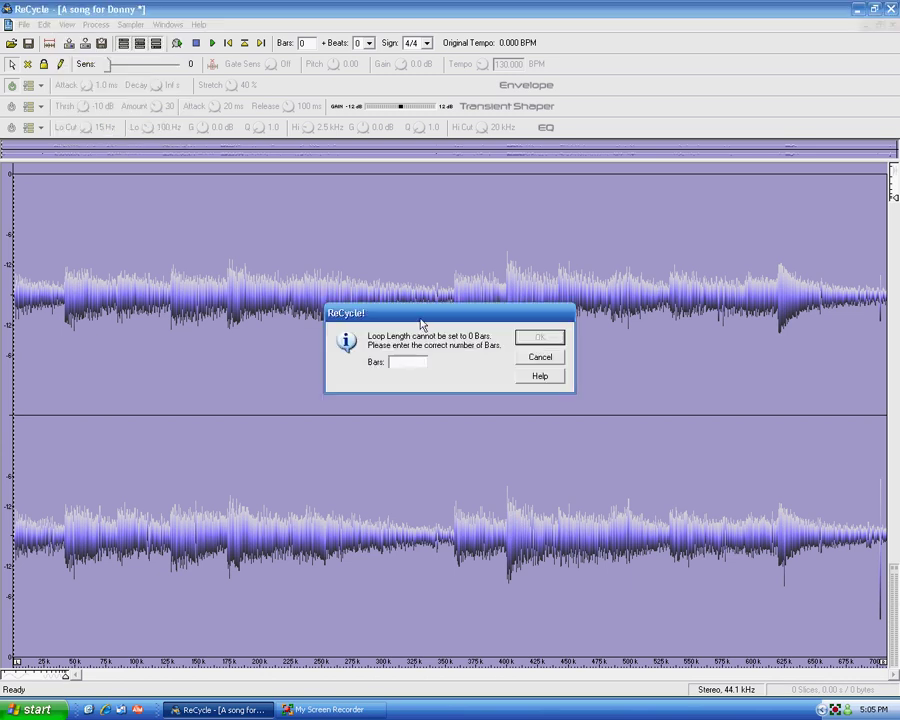
pyautogui.write('1')
pyautogui.click(529, 338)
pyautogui.click(98, 25)
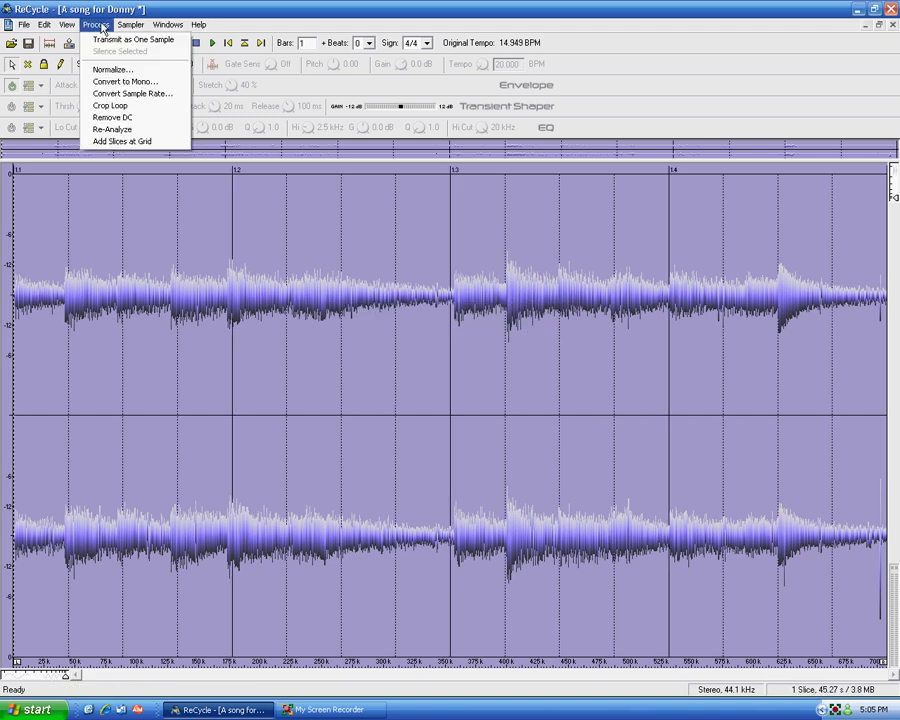
pyautogui.click(124, 141)
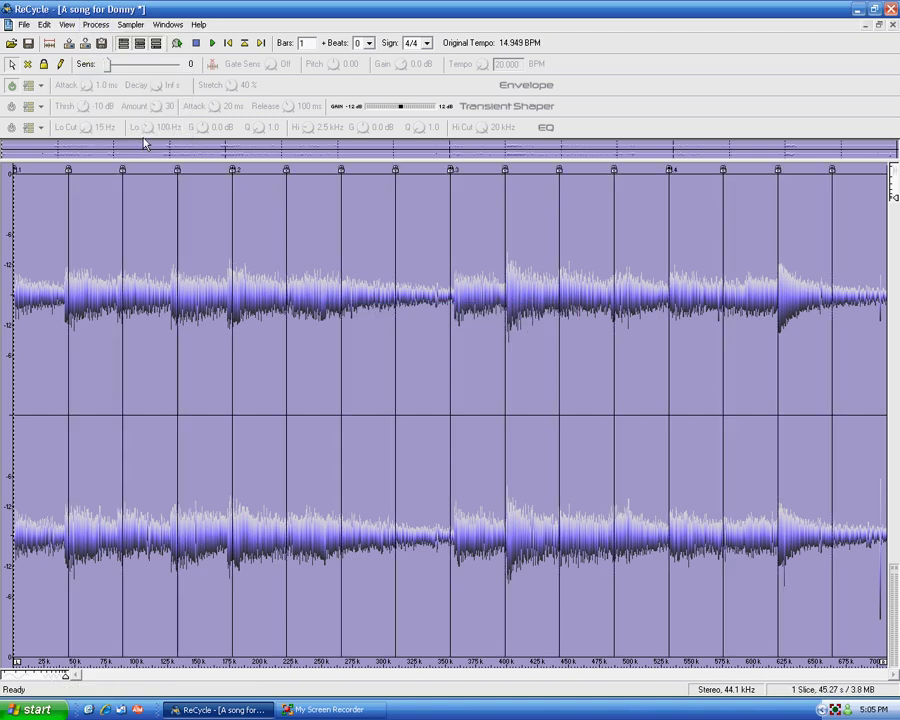
# Set the song's loop length to 4 bars.
pyautogui.doubleClick(303, 43)
pyautogui.write('4')
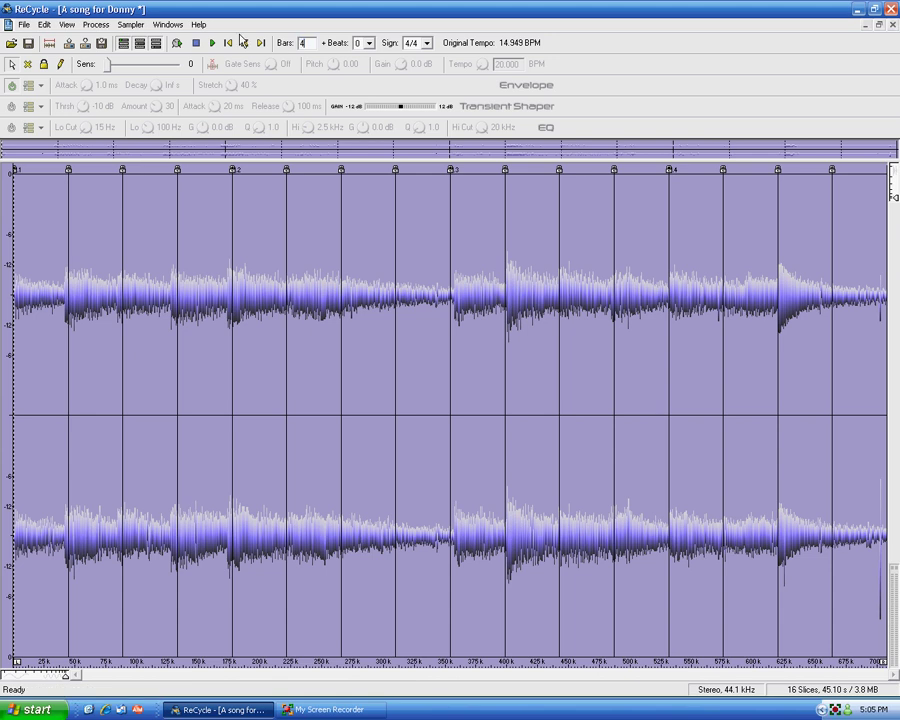
pyautogui.press('Return')
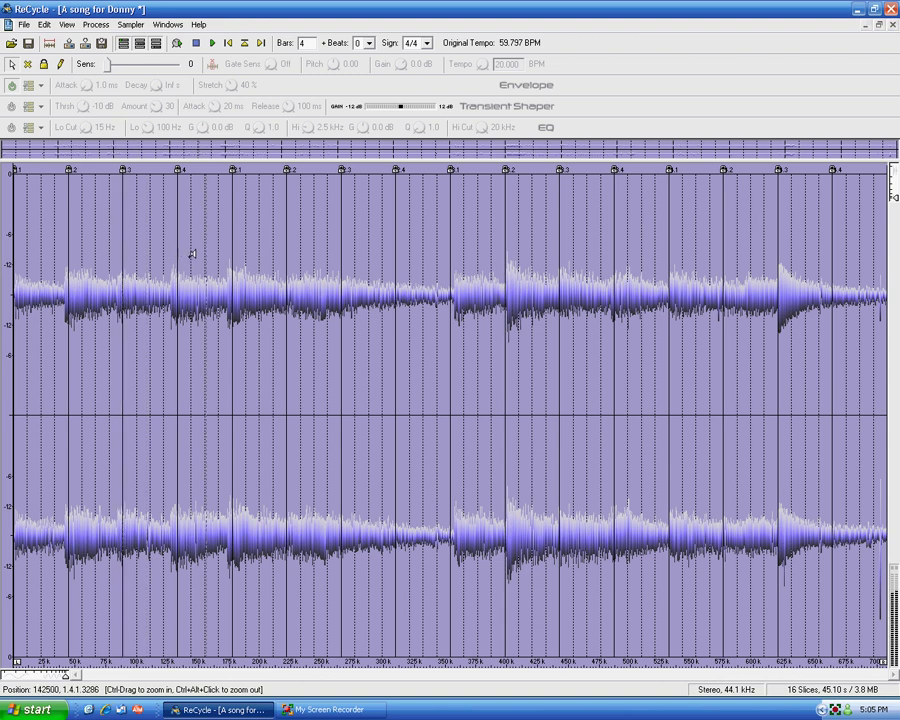
# Move the slice markers at beats 1.4 and 2.1 slightly earlier to match the note attacks in the waveform.
pyautogui.moveTo(178, 171); pyautogui.dragTo(171, 172)
pyautogui.moveTo(233, 170); pyautogui.dragTo(226, 170)
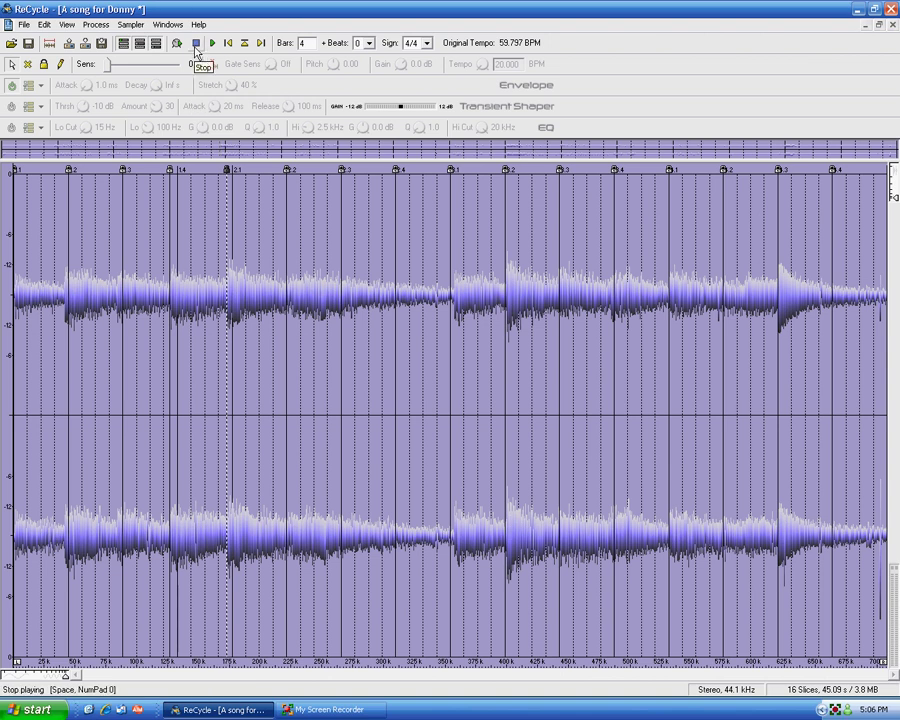
# Close the "A song for Donny" document and return to the drums loop.
pyautogui.click(23, 25)
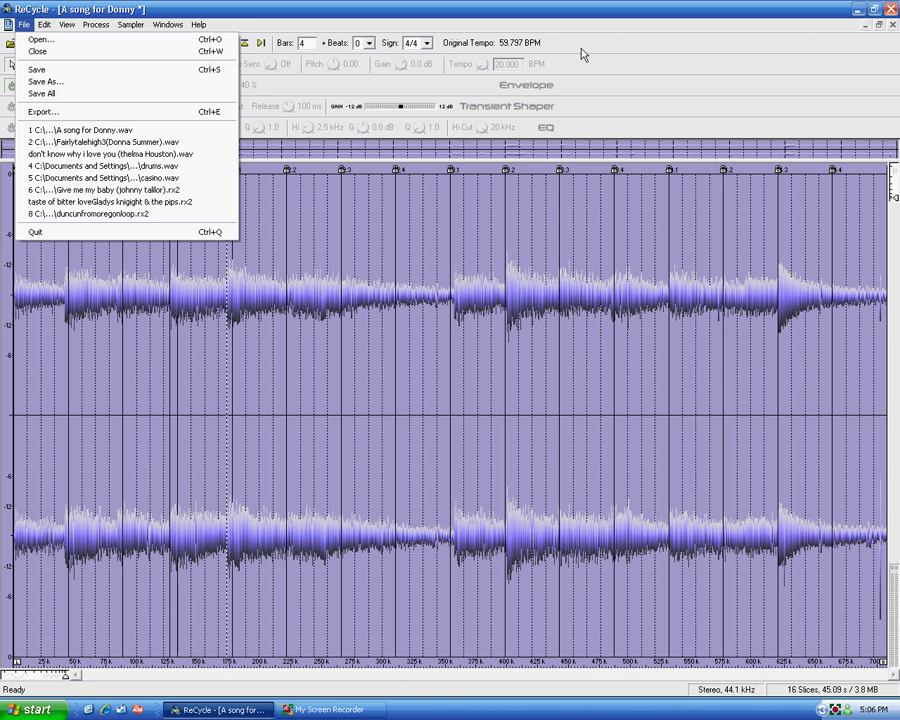
pyautogui.hotkey('ctrl', 'w')
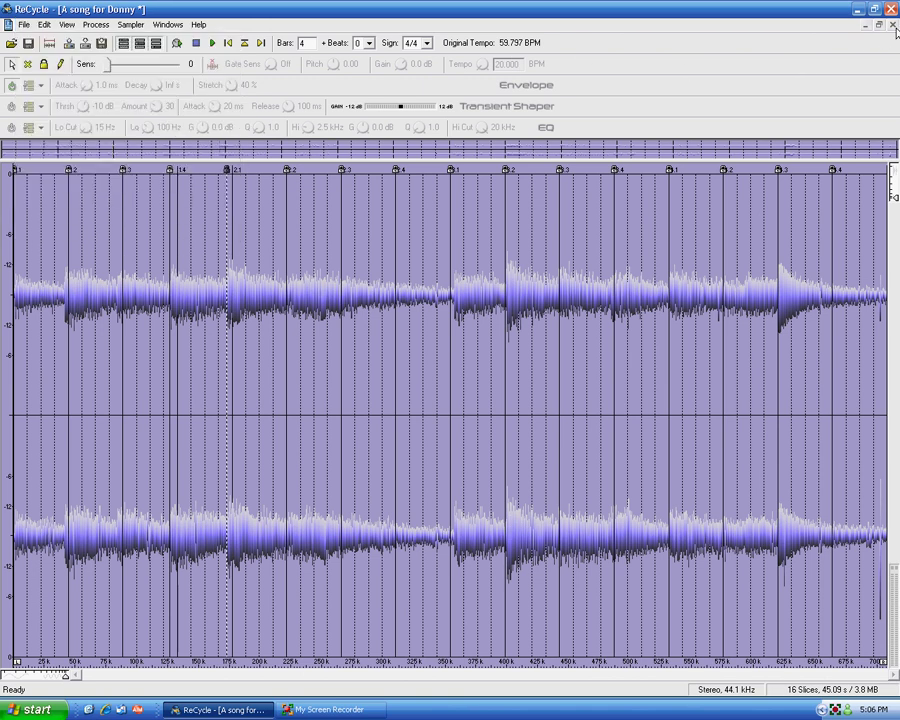
pyautogui.click(457, 376)
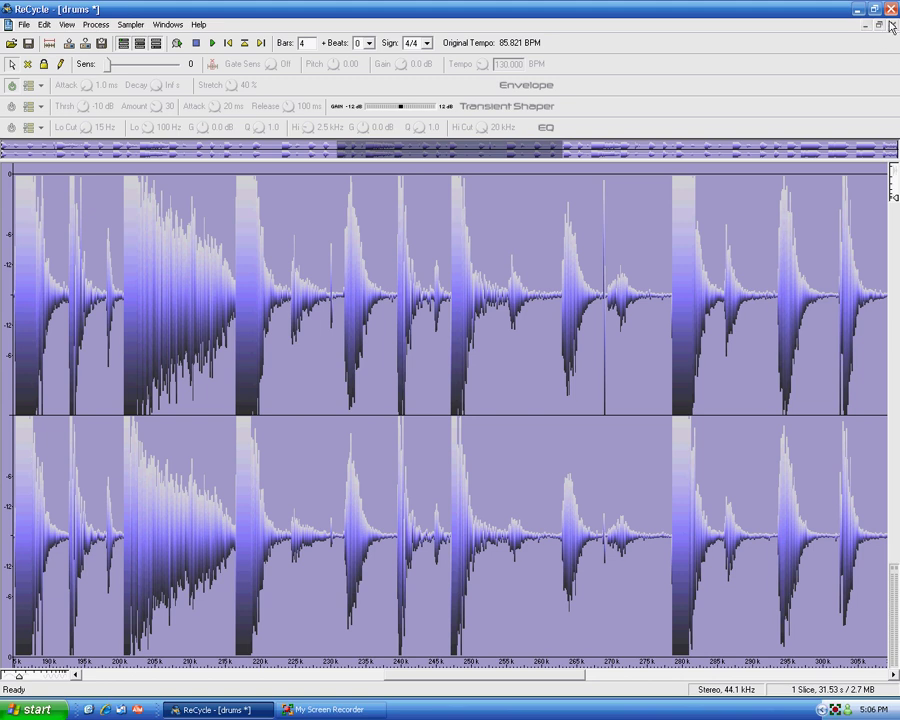
# Close the drums document.
pyautogui.hotkey('ctrl', 'w')
pyautogui.click(448, 375)
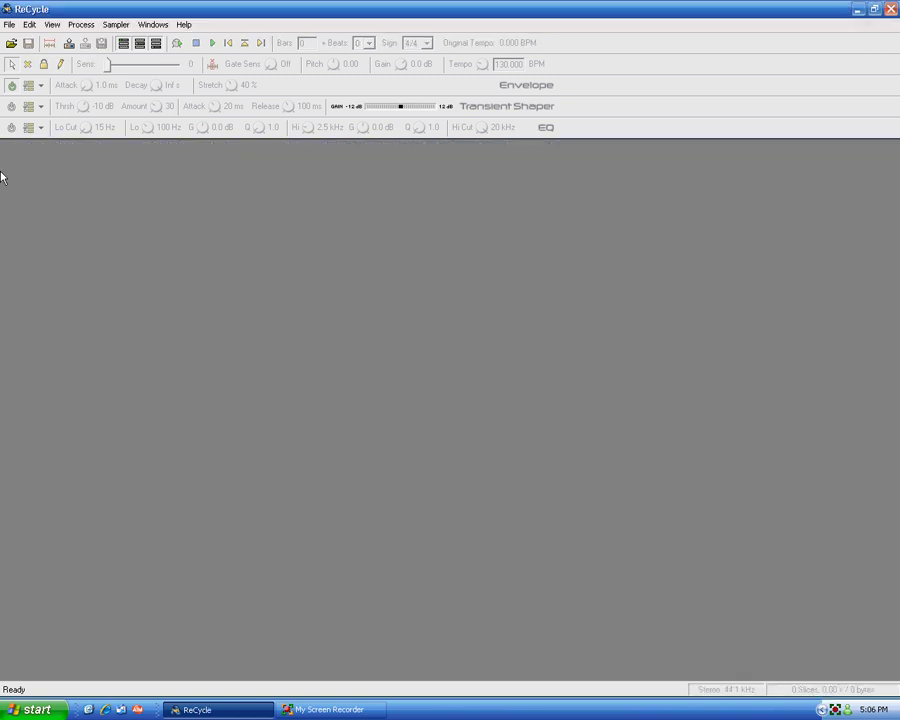
# Open the "foriegn" sound file from the Loops folder, decline moving the left locator, and maximize its window.
pyautogui.click(9, 24)
pyautogui.click(30, 38)
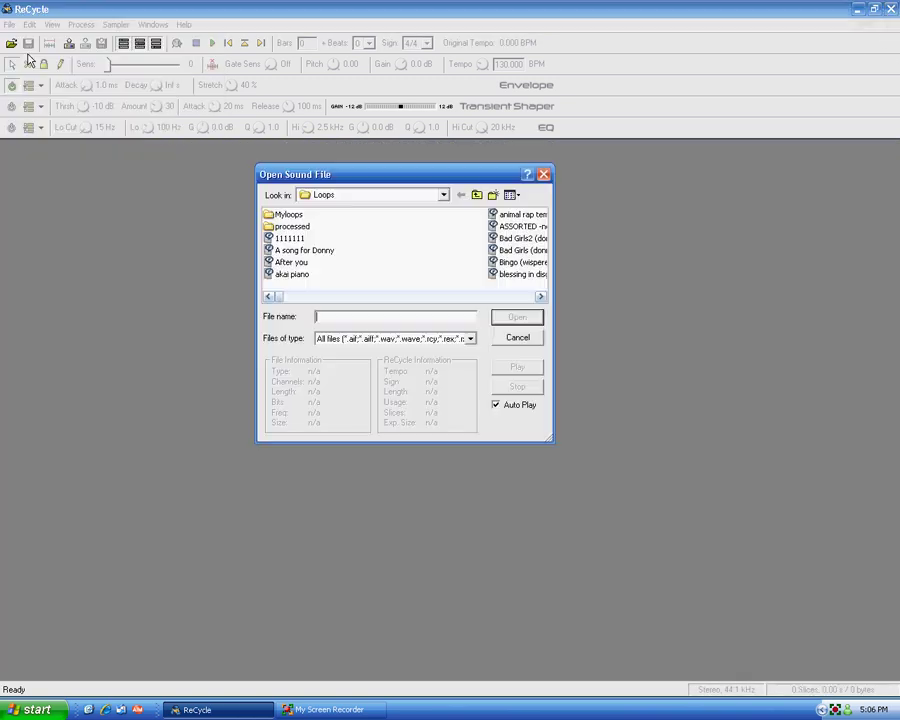
pyautogui.click(495, 298)
pyautogui.click(494, 298)
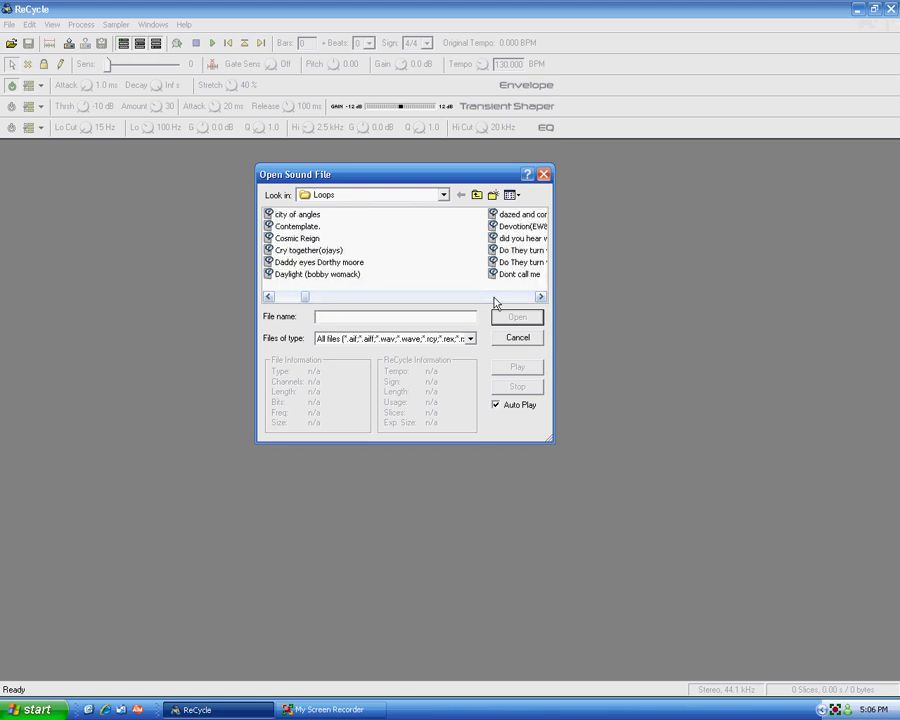
pyautogui.click(493, 297)
pyautogui.click(479, 298)
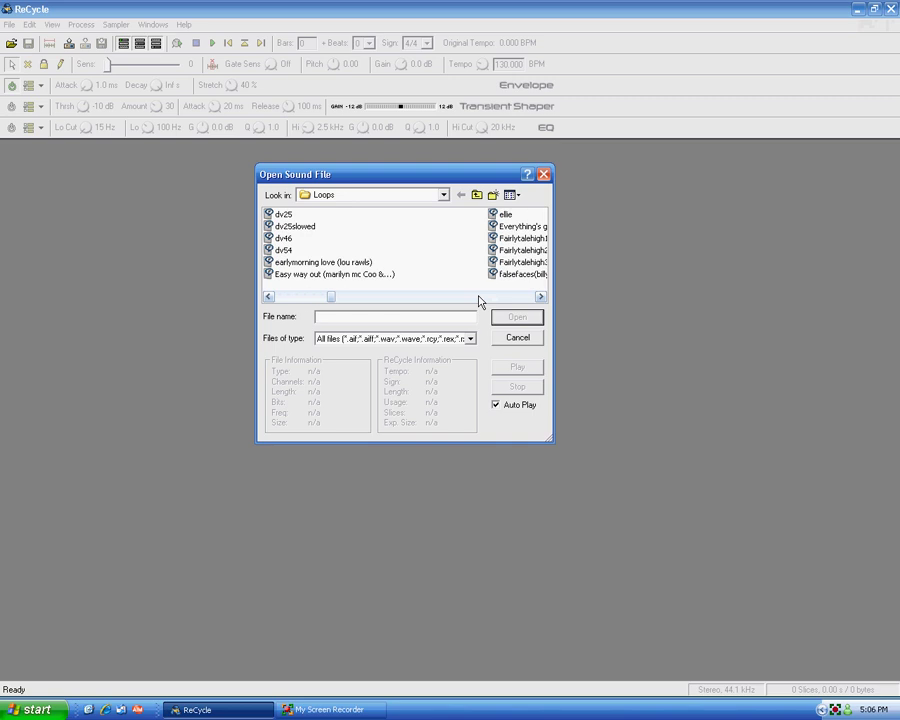
pyautogui.click(479, 298)
pyautogui.click(479, 298)
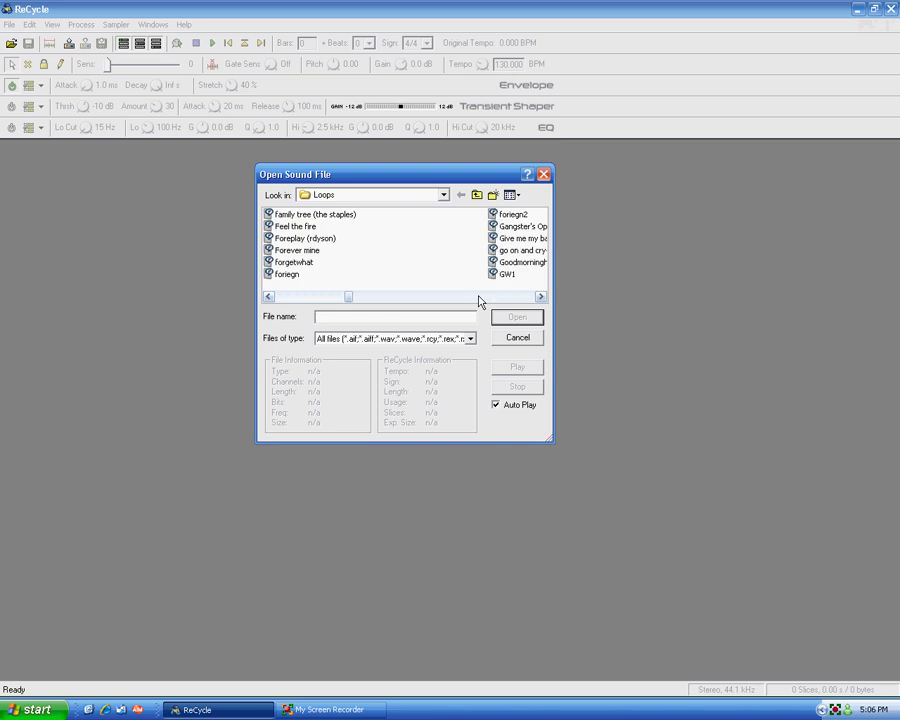
pyautogui.doubleClick(285, 274)
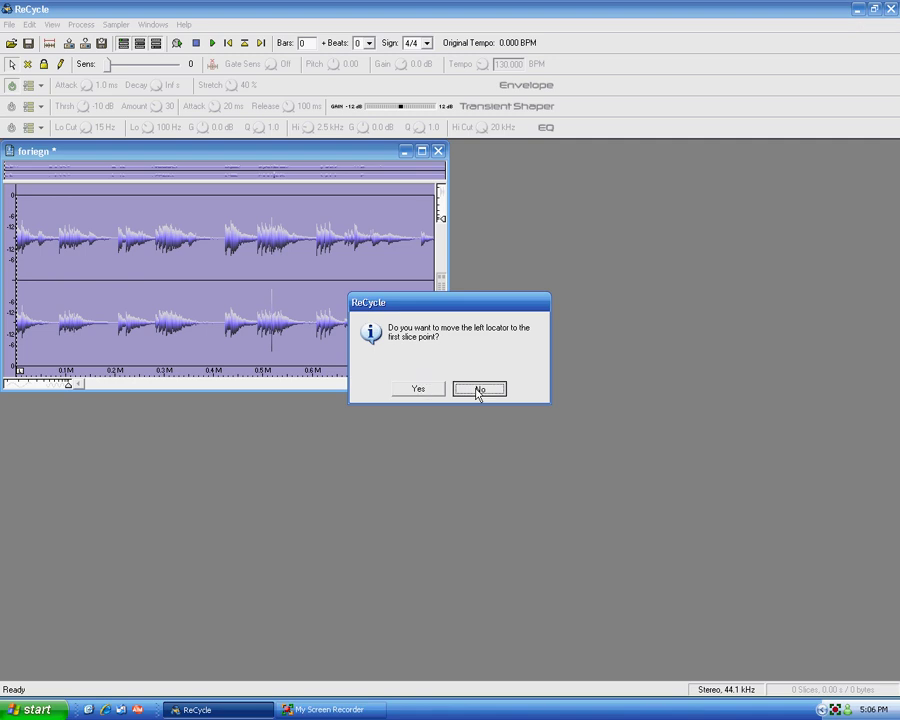
pyautogui.click(478, 389)
pyautogui.click(421, 151)
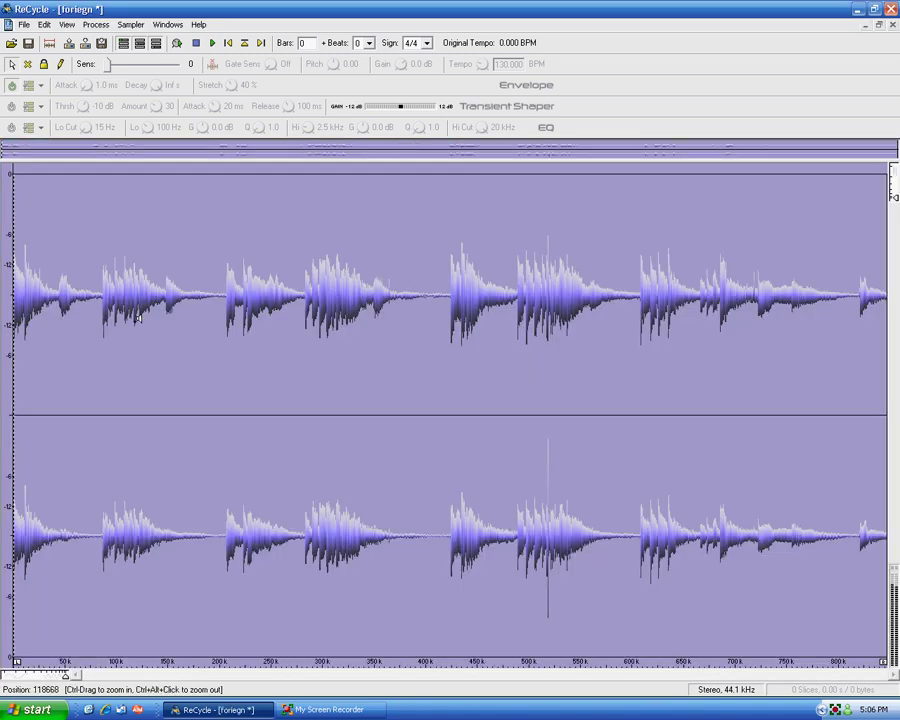
# Play the sample and try automatic slicing at sensitivity 11, auditioning the second slice before resetting the sensitivity to 0.
pyautogui.press('space')
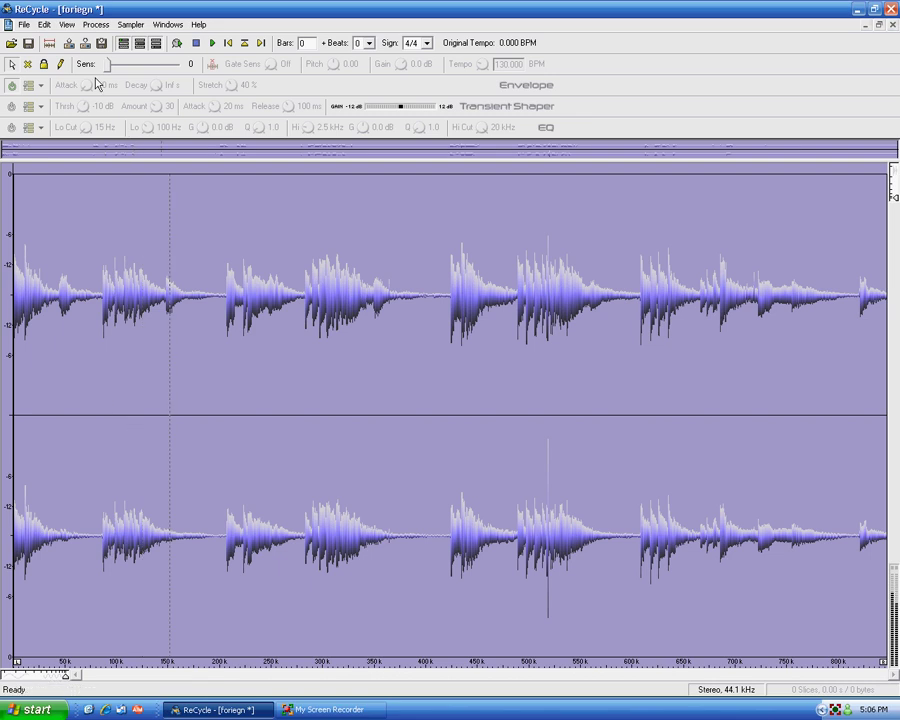
pyautogui.click(196, 43)
pyautogui.moveTo(106, 70); pyautogui.dragTo(113, 69)
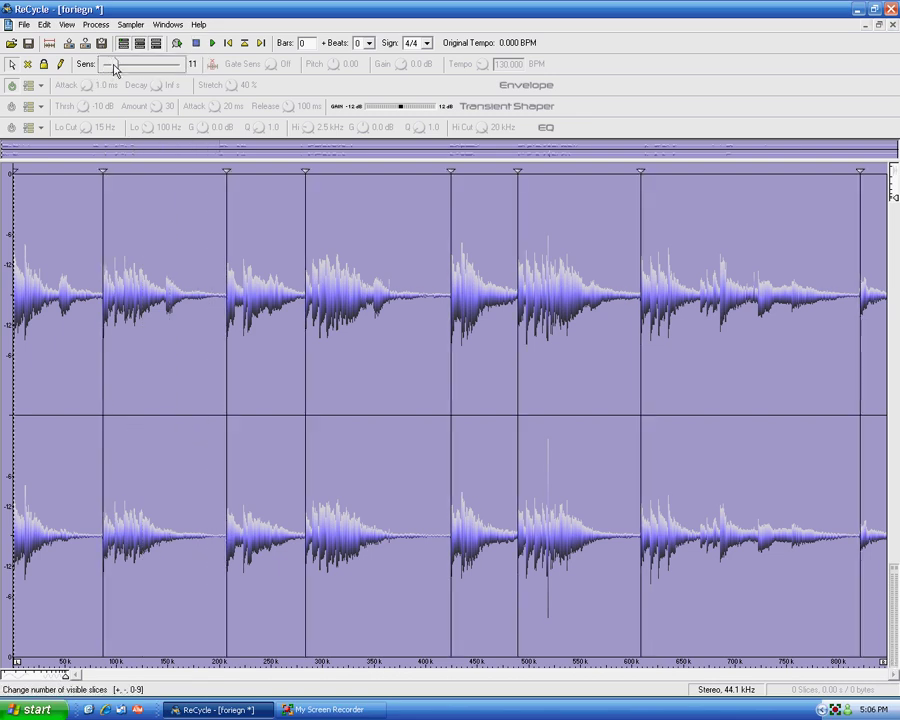
pyautogui.click(198, 330)
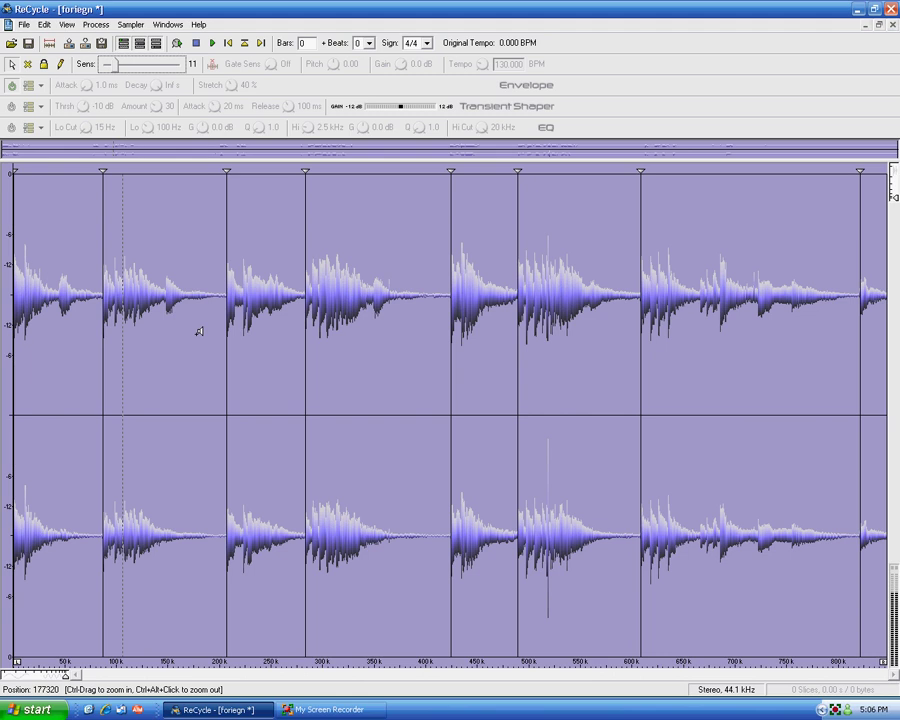
pyautogui.moveTo(114, 70)
pyautogui.mouseDown()
pyautogui.moveTo(205, 70)
pyautogui.moveTo(105, 70)
pyautogui.mouseUp()
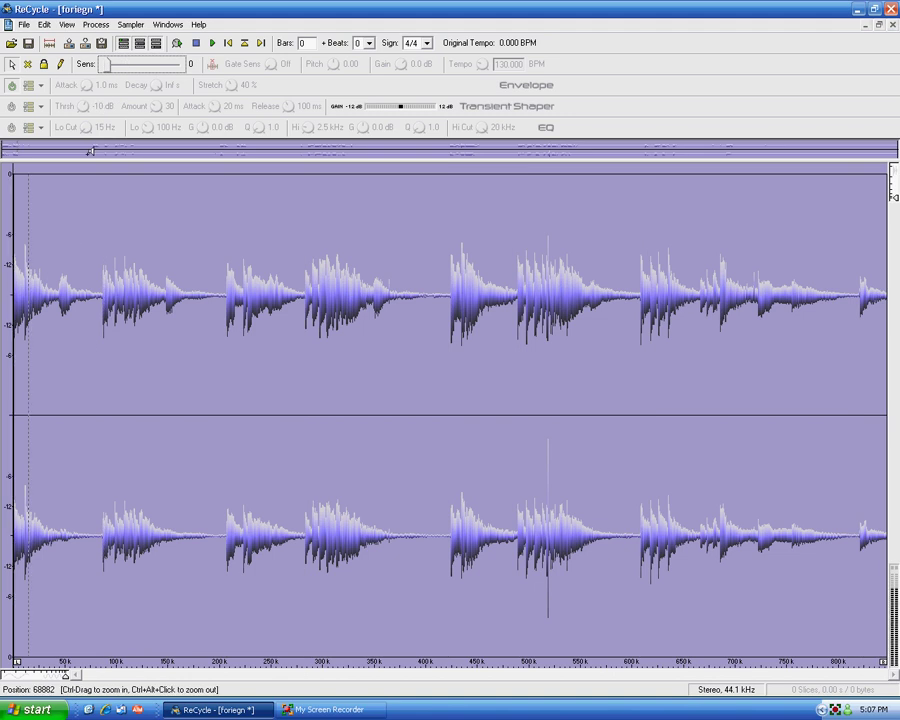
# Insert slices with the Pen tool at the note attacks near 45k, 86k, 148k and 206k, and audition the last slice.
pyautogui.click(60, 63)
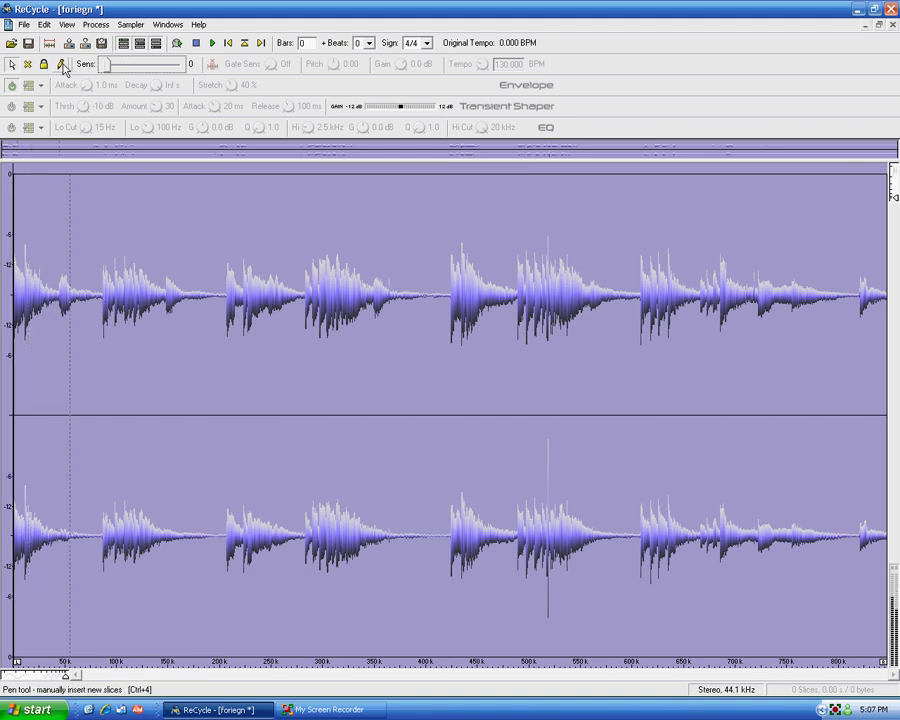
pyautogui.click(59, 220)
pyautogui.click(101, 234)
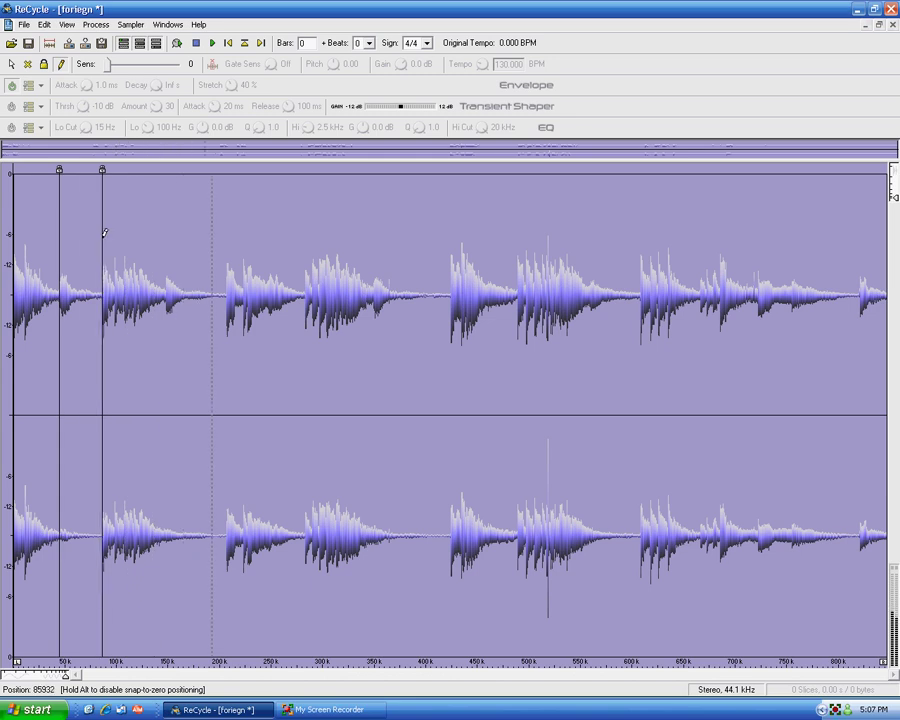
pyautogui.click(166, 258)
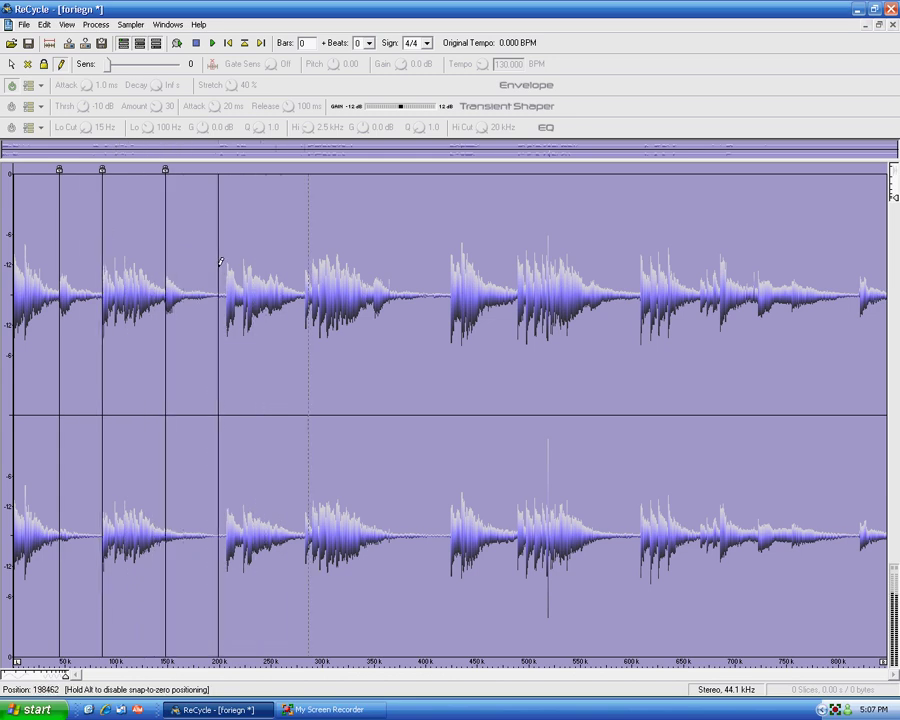
pyautogui.click(227, 261)
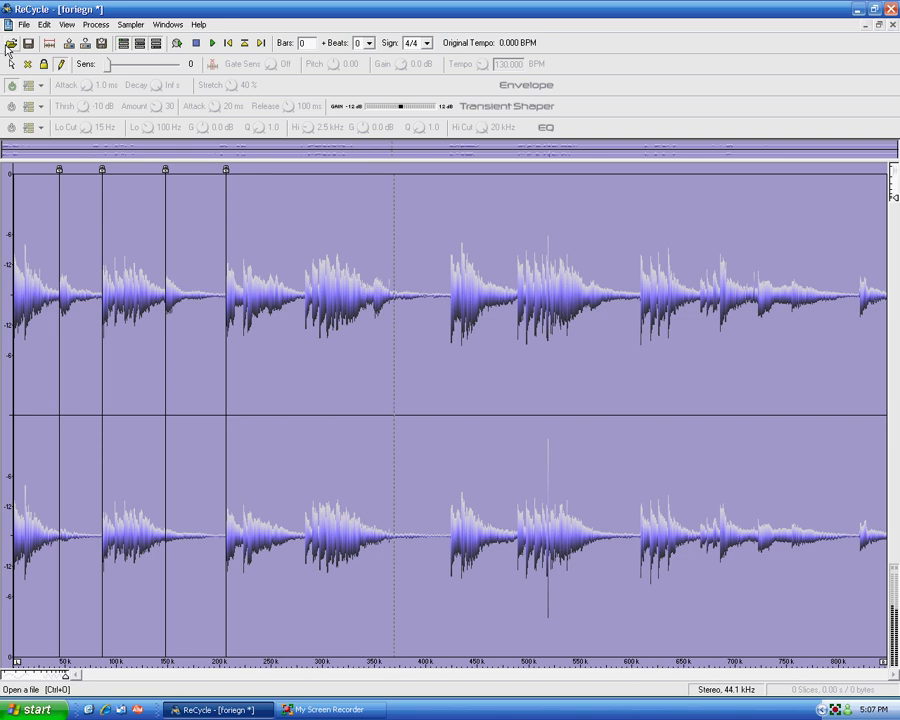
pyautogui.click(12, 64)
pyautogui.click(298, 267)
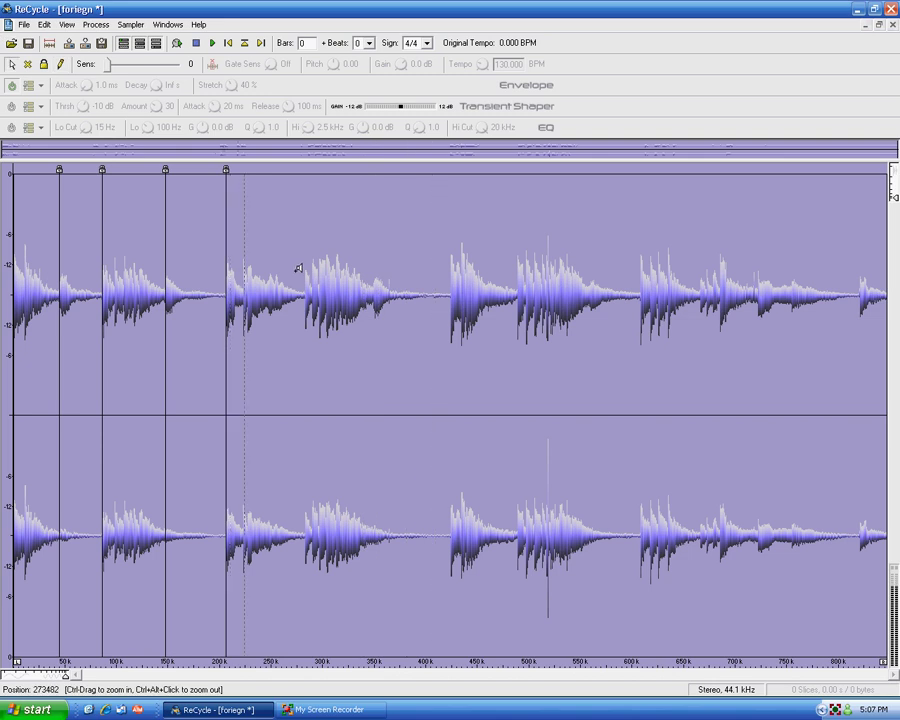
# Insert four more slices with the Pen tool at the note attacks near 223k, 283k, 349k and 424k.
pyautogui.click(60, 64)
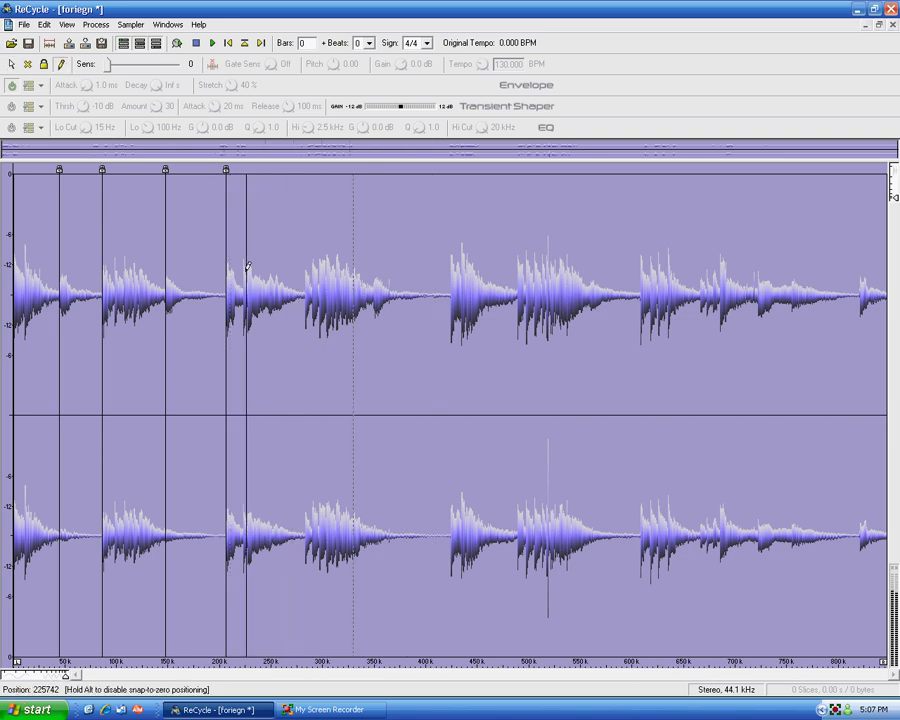
pyautogui.click(244, 262)
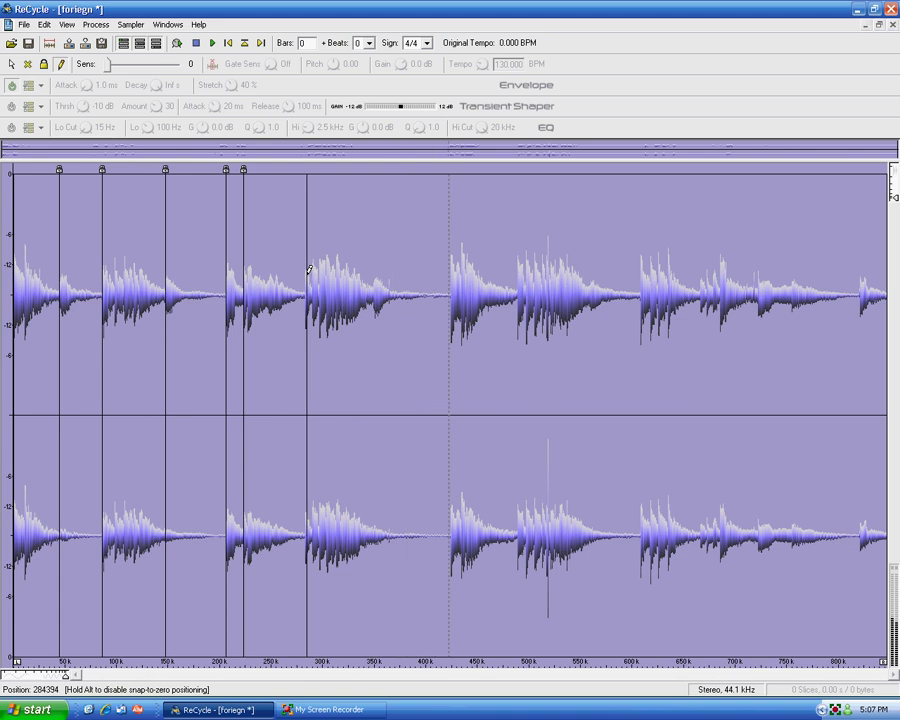
pyautogui.click(304, 268)
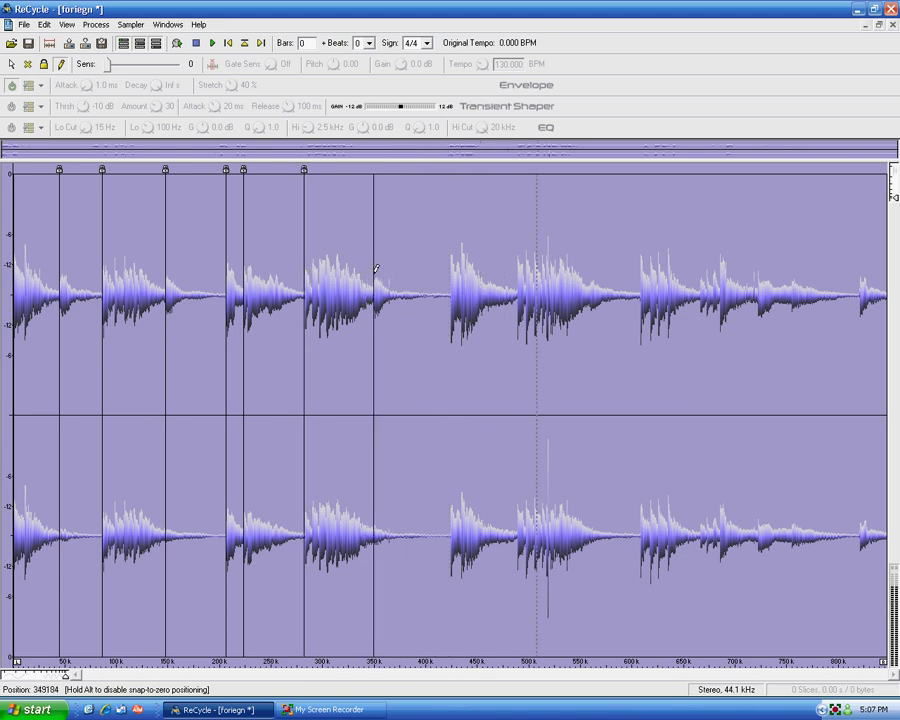
pyautogui.click(373, 262)
pyautogui.click(452, 288)
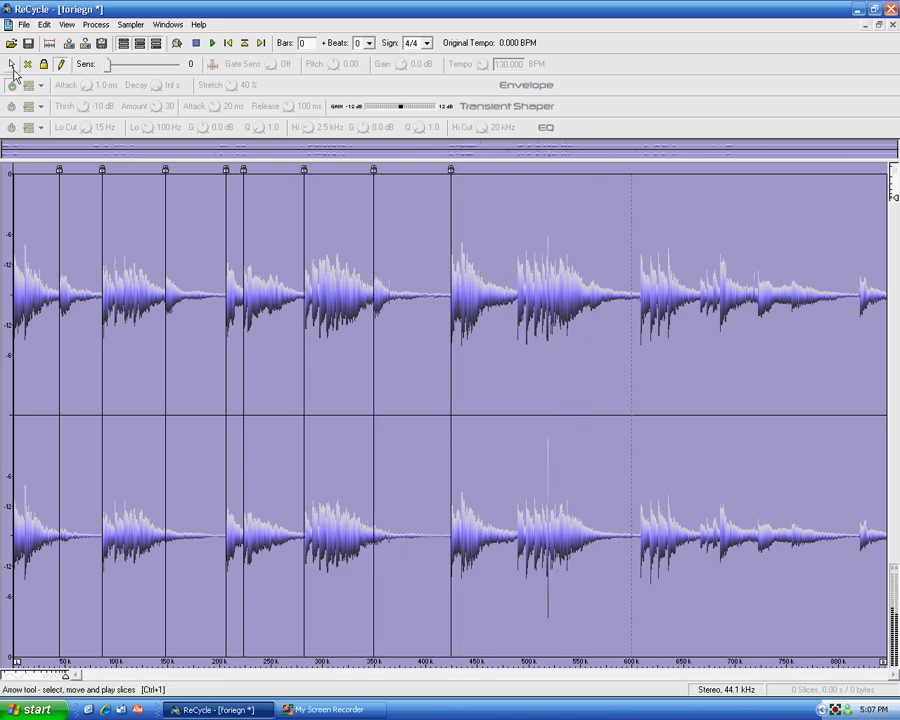
# Audition the individual slices in varying order with the Arrow tool and stop playback.
pyautogui.click(11, 66)
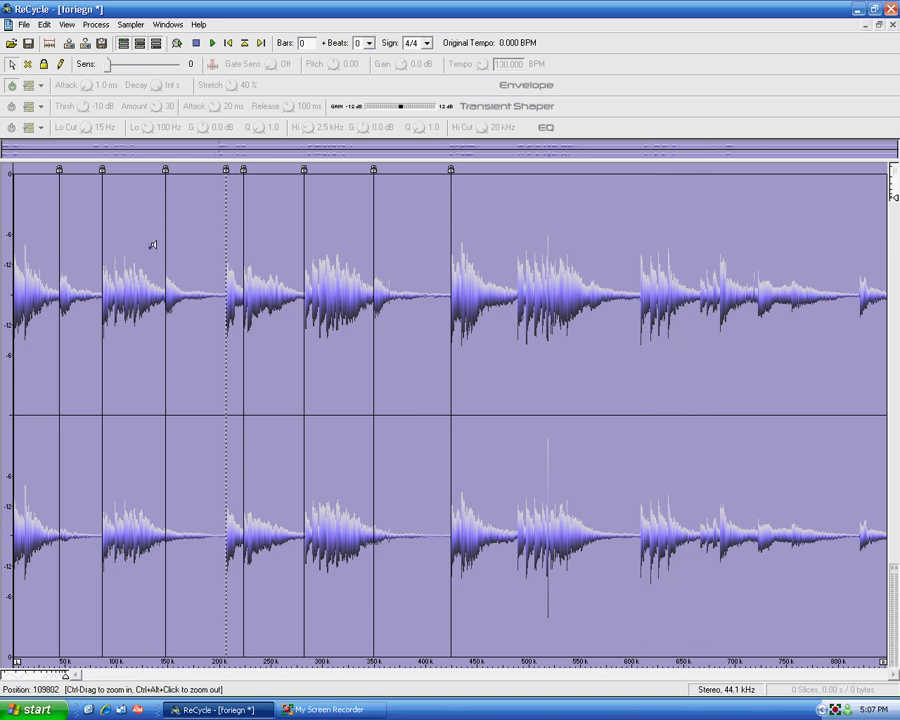
pyautogui.click(209, 288)
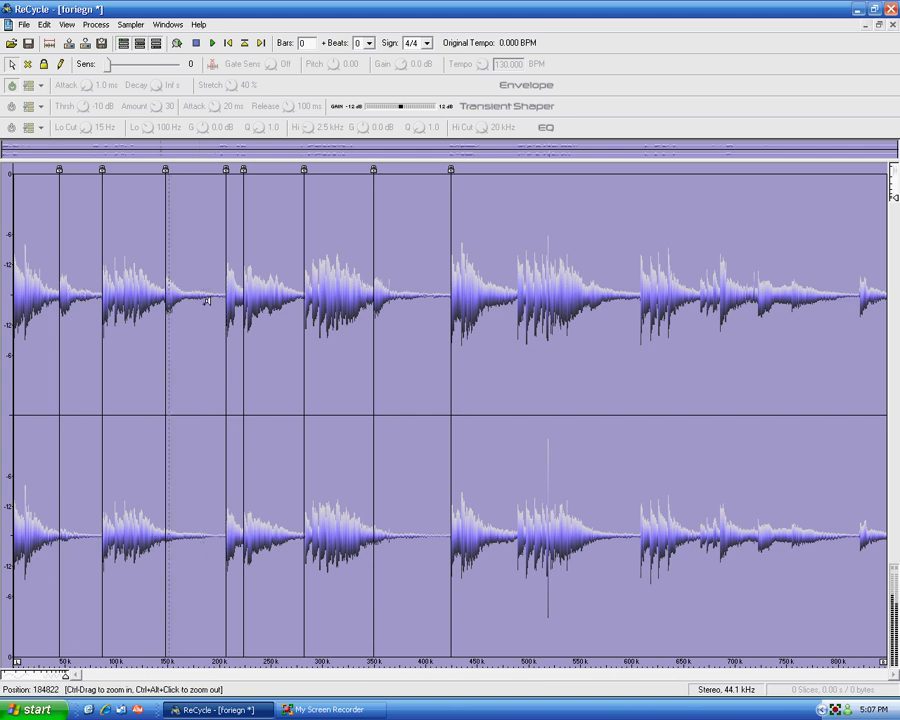
pyautogui.click(101, 305)
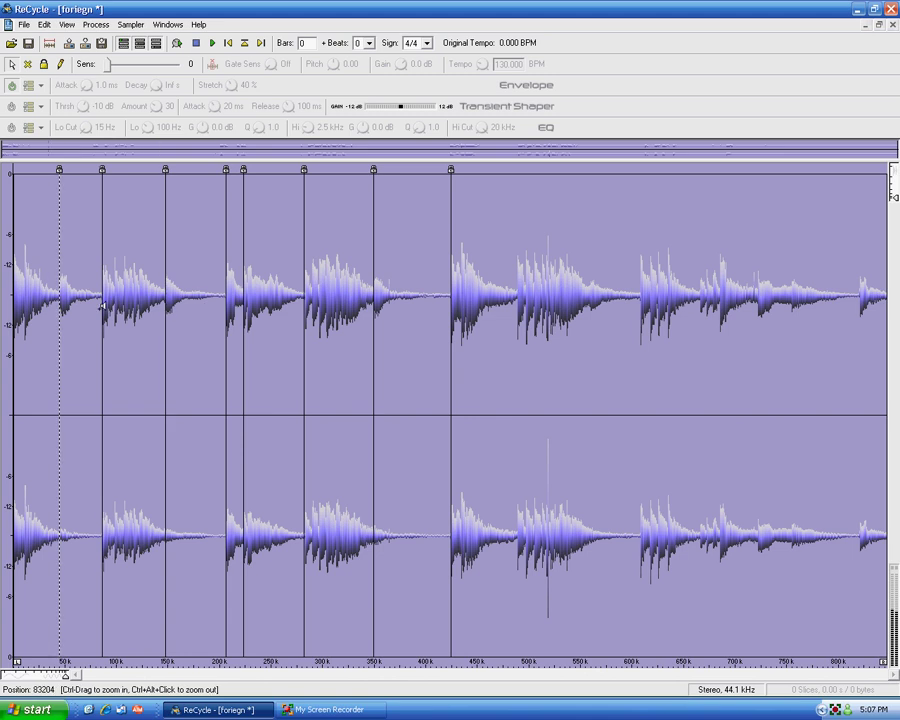
pyautogui.click(307, 302)
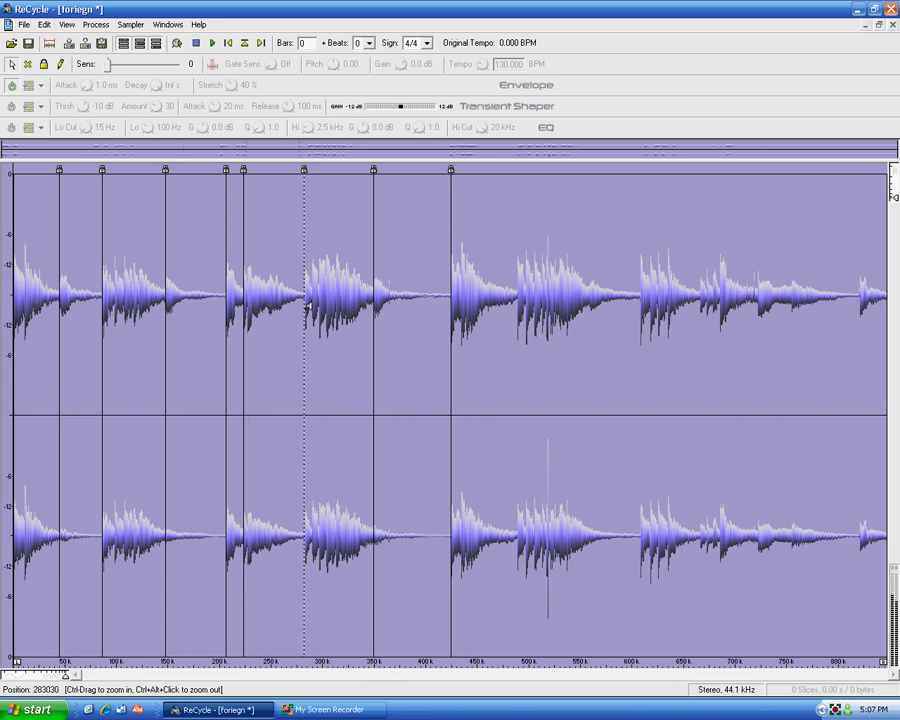
pyautogui.click(402, 312)
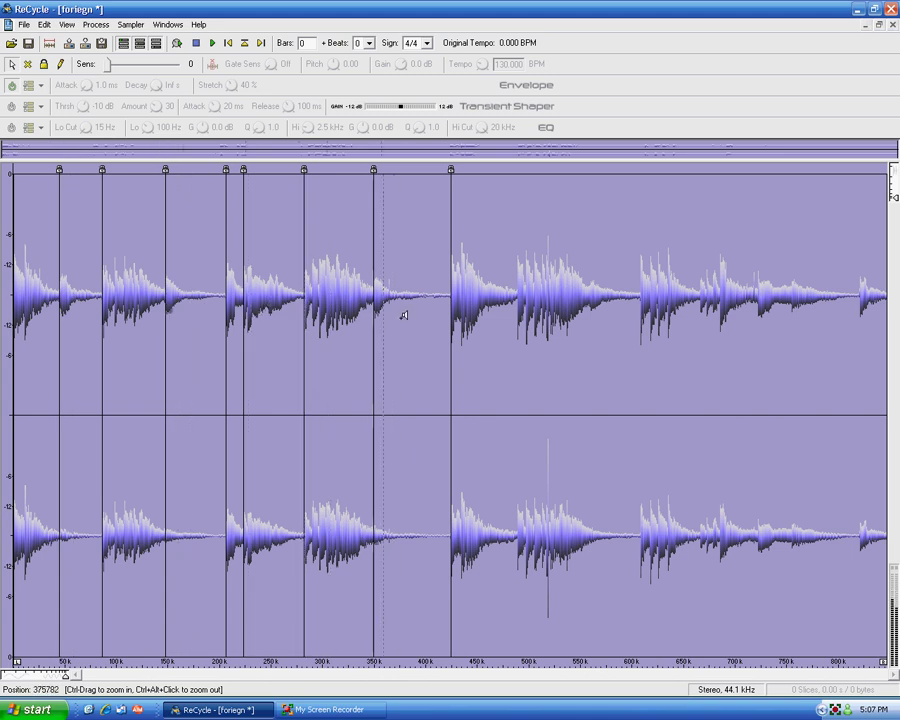
pyautogui.click(81, 322)
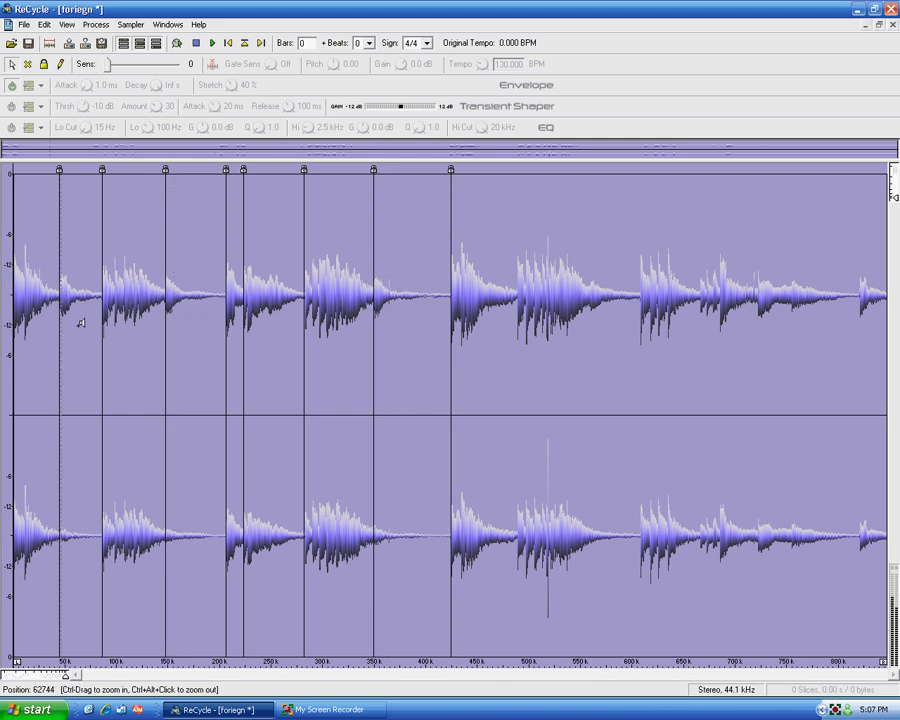
pyautogui.click(192, 328)
pyautogui.click(100, 328)
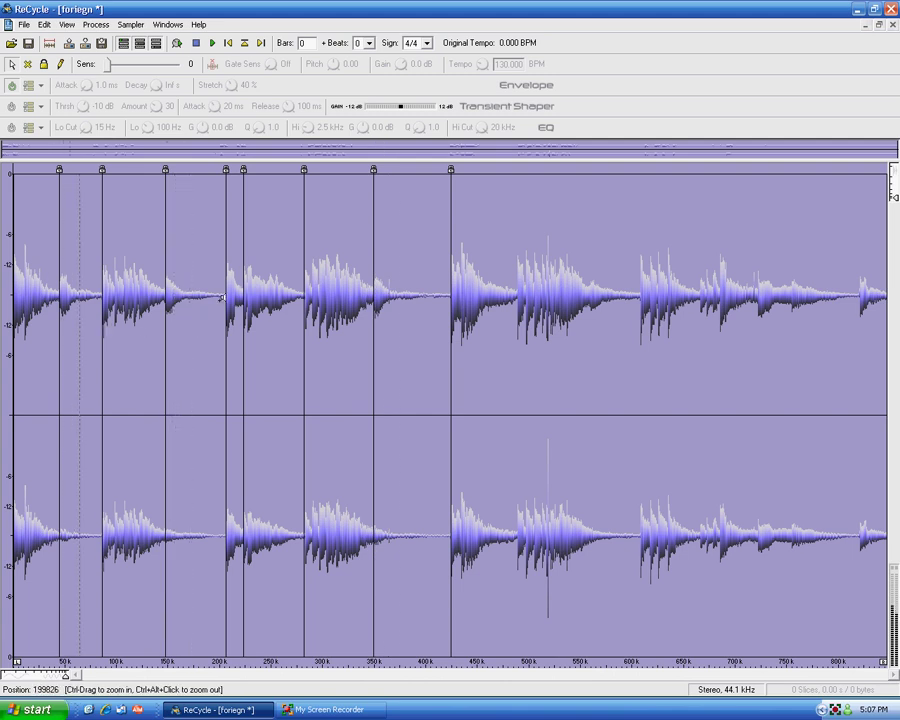
pyautogui.click(196, 44)
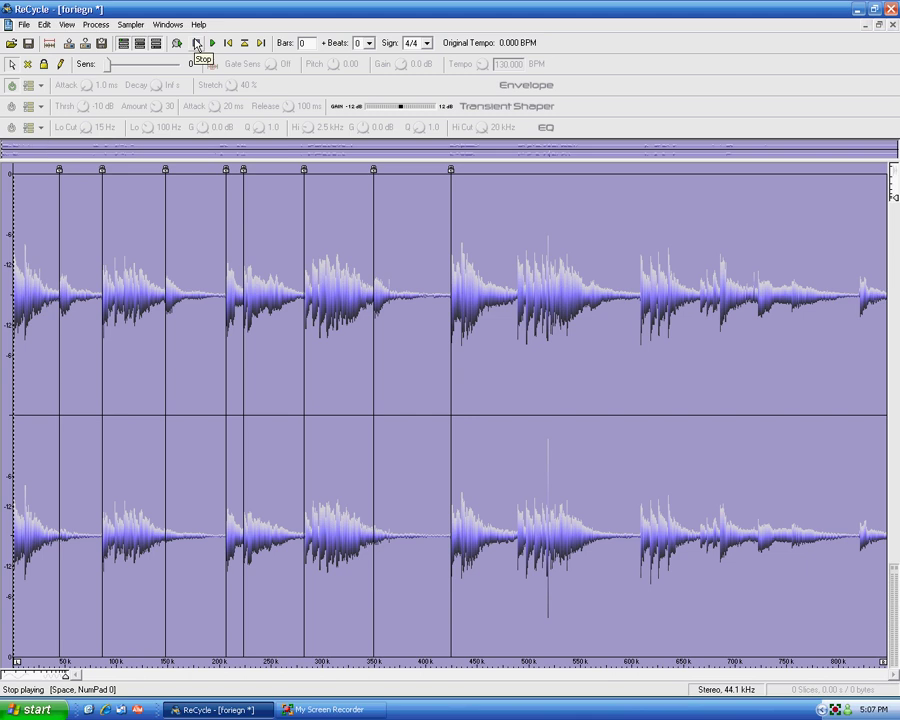
# Insert a slice with the Pen tool at about 121k, between the 86k and 148k markers, and audition it.
pyautogui.click(66, 66)
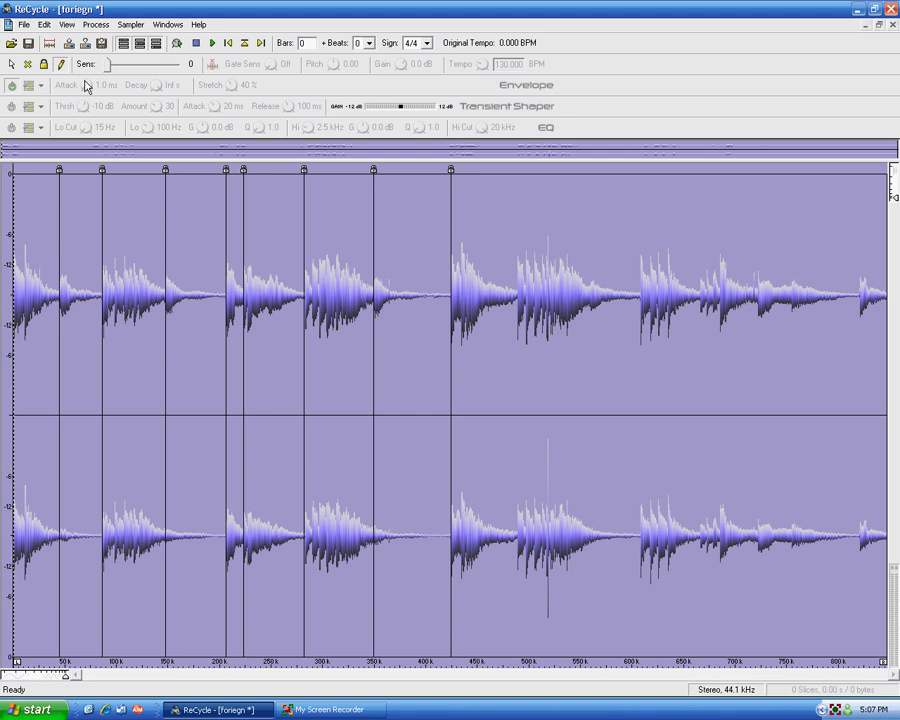
pyautogui.click(129, 198)
pyautogui.moveTo(131, 197); pyautogui.dragTo(139, 196)
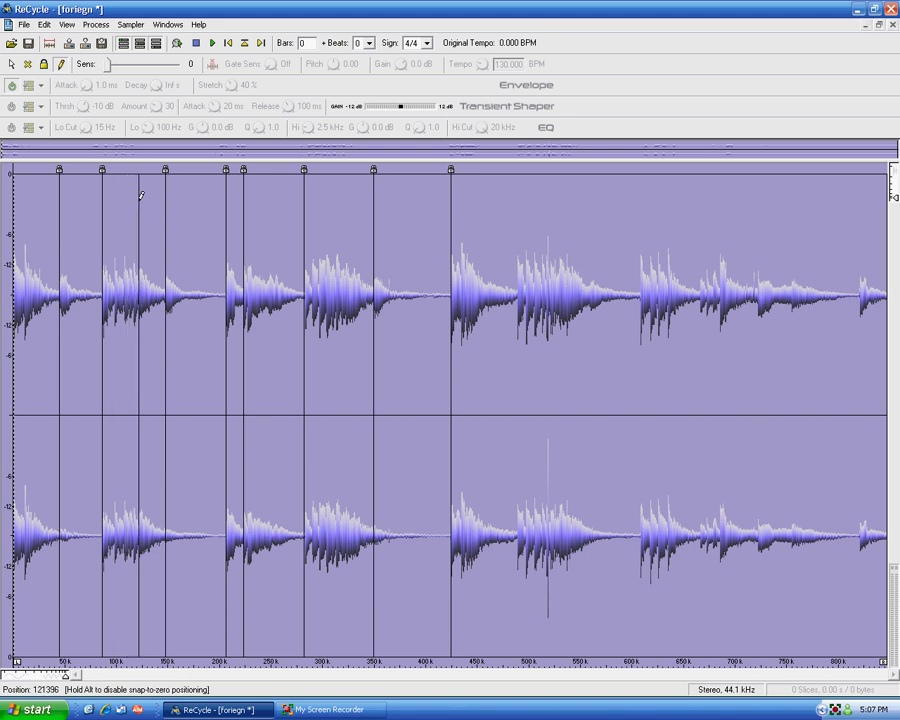
pyautogui.click(12, 64)
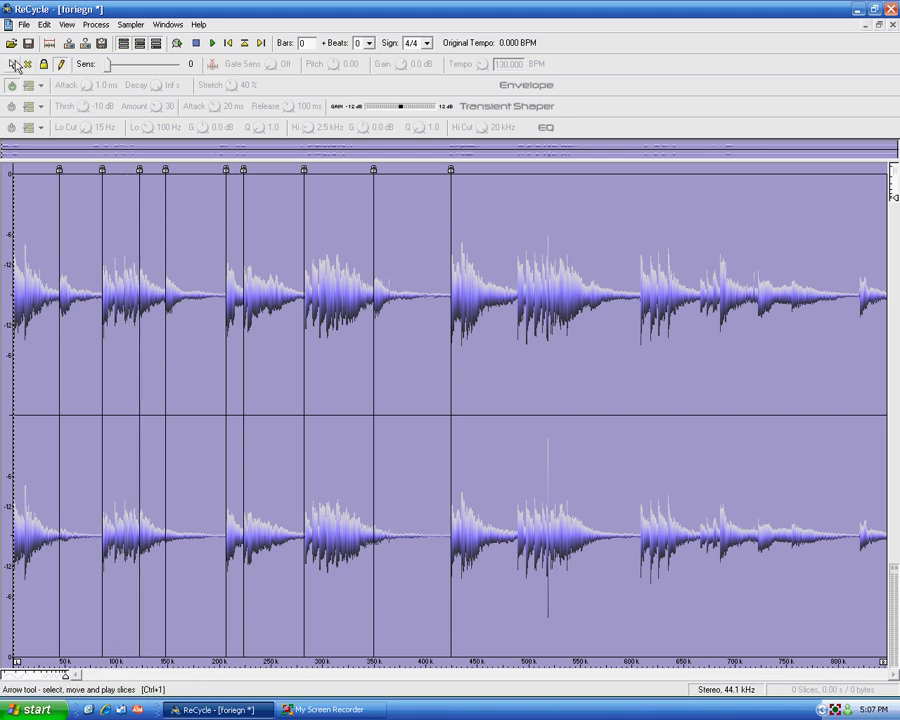
pyautogui.click(156, 293)
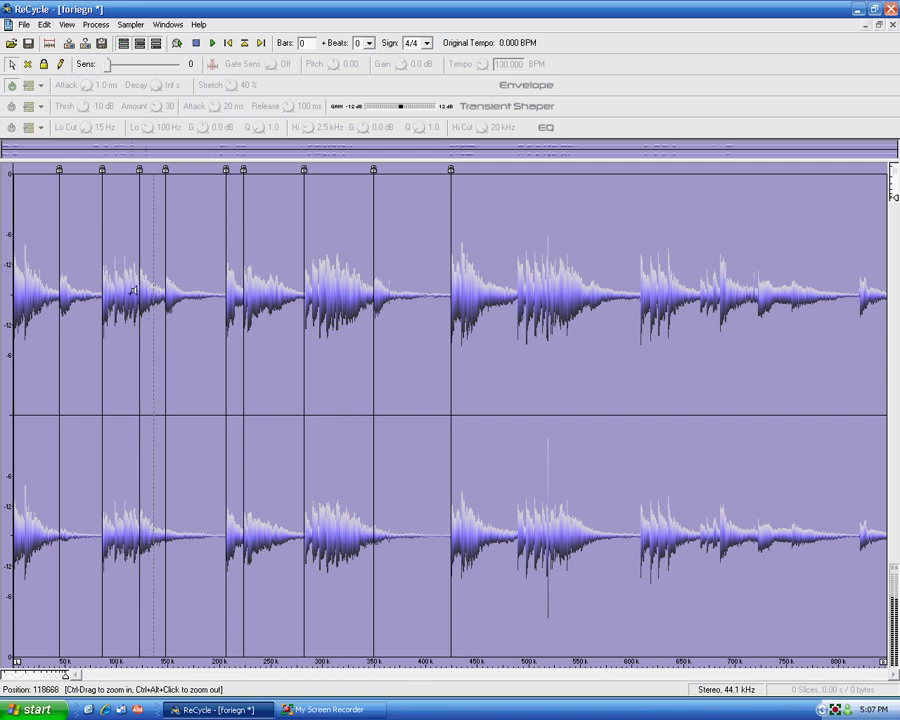
# Insert slices with the Pen tool at the note attacks near 489k and 608k, and audition the slice between them.
pyautogui.click(60, 64)
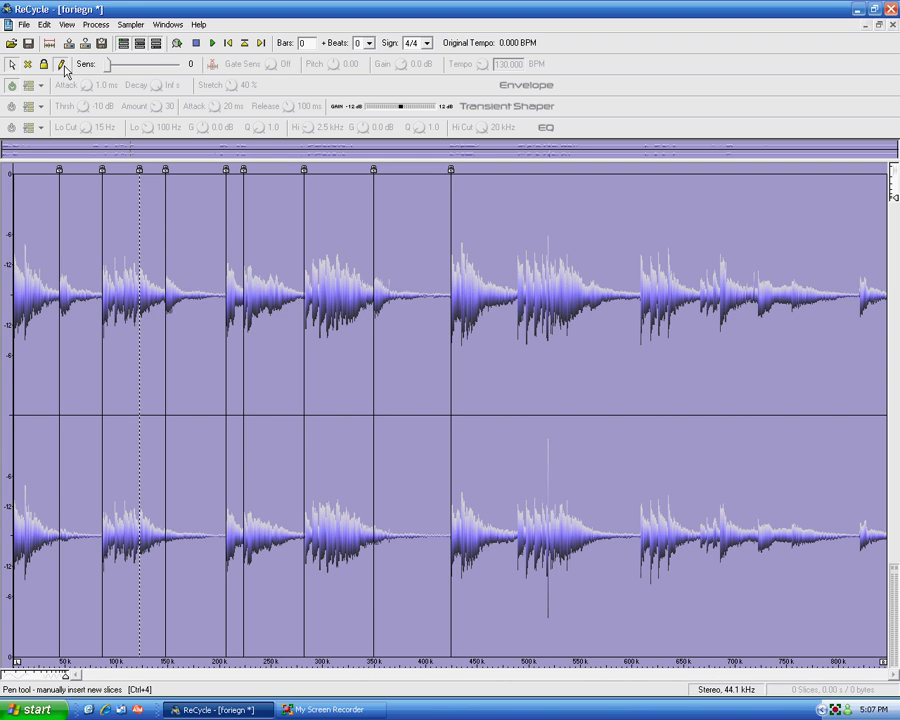
pyautogui.click(517, 313)
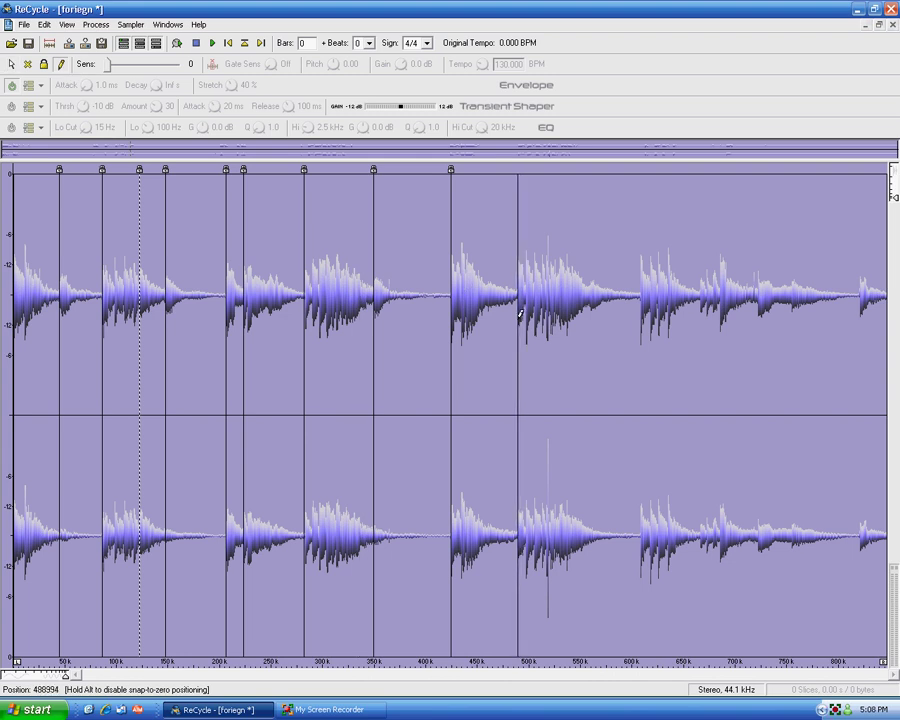
pyautogui.click(641, 333)
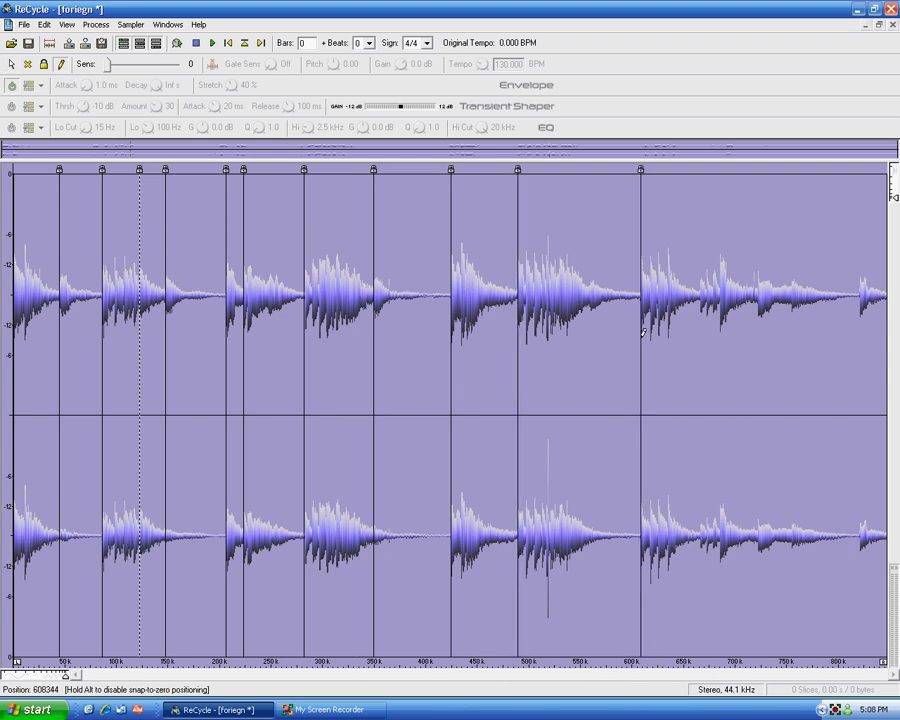
pyautogui.click(11, 64)
pyautogui.click(619, 382)
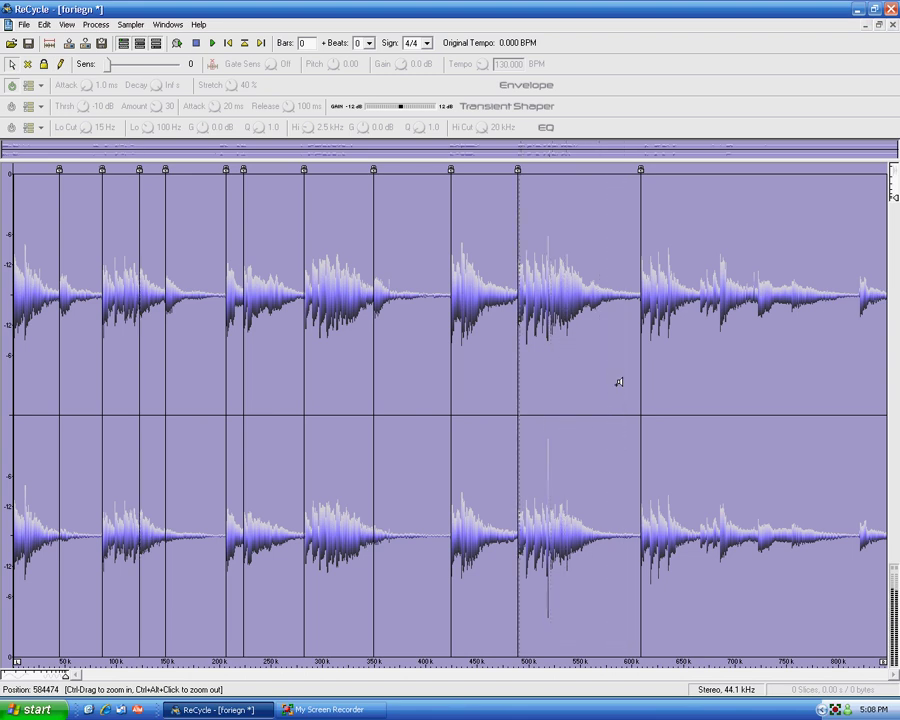
pyautogui.click(196, 48)
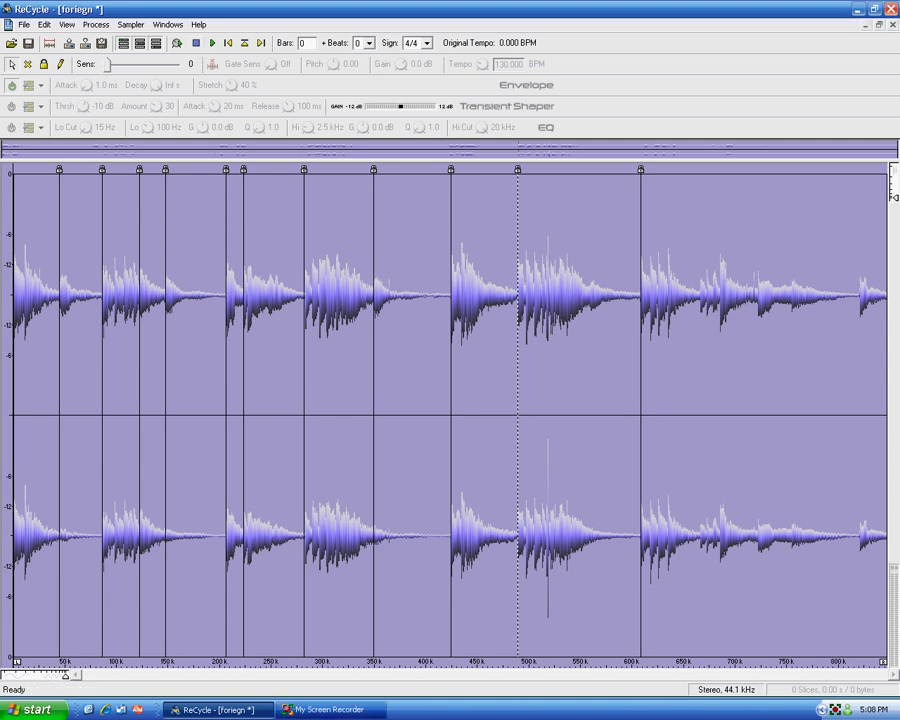
pyautogui.hotkey('alt', 'Tab')
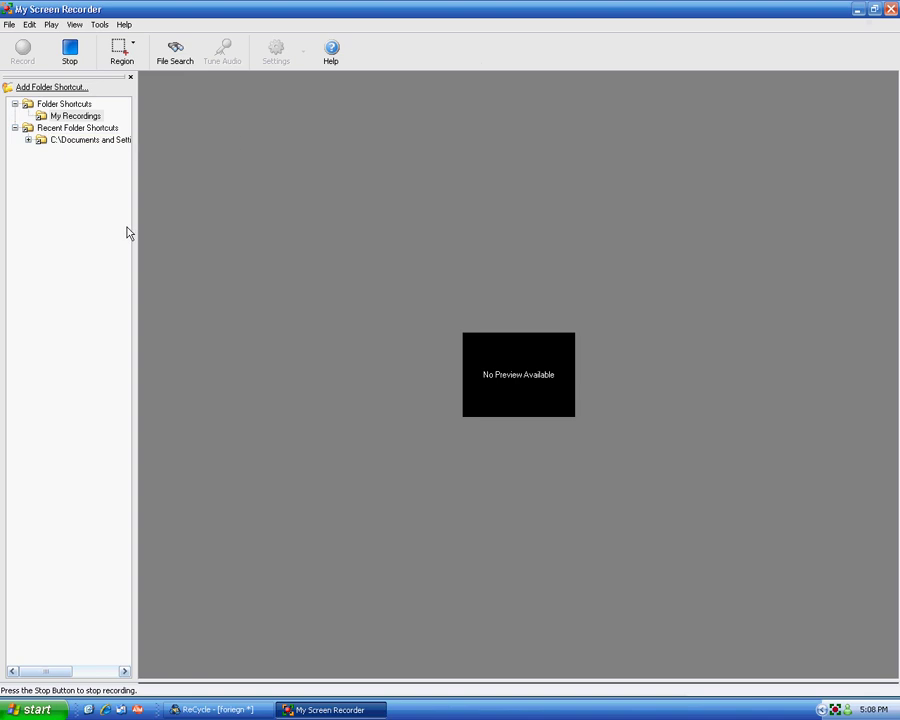